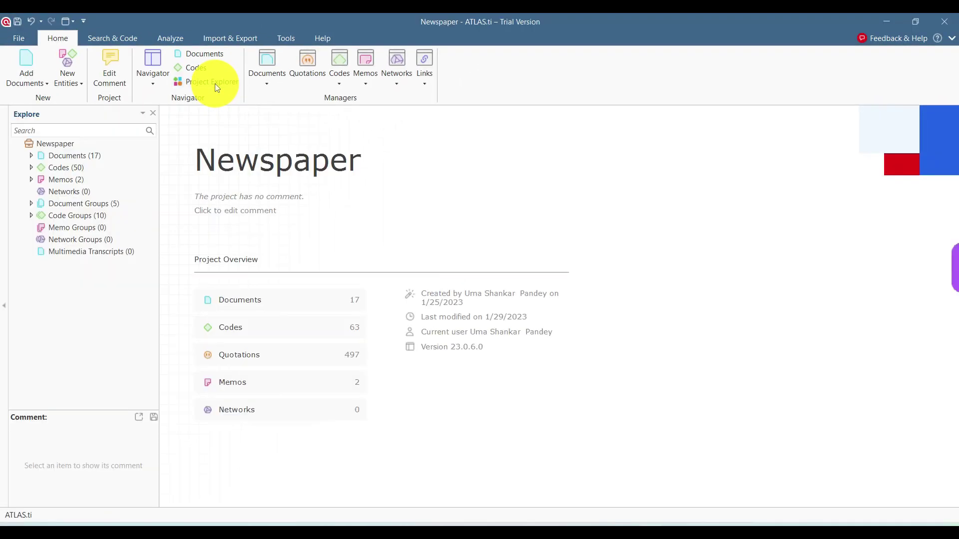
Open the Code Manager and examine the groundedness and density of the codes throughout the list.
double_click(50, 168)
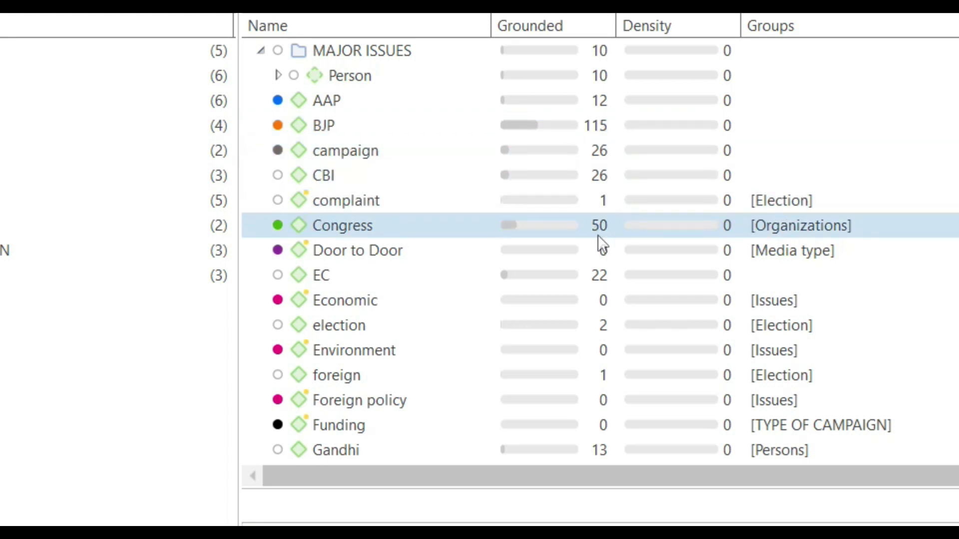
scroll(595, 238, down, 8)
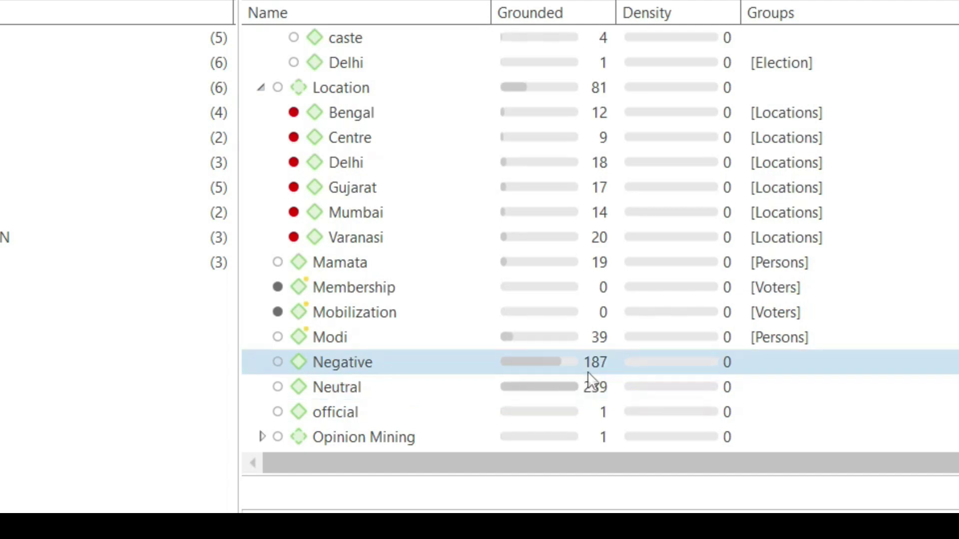
scroll(589, 370, down, 2)
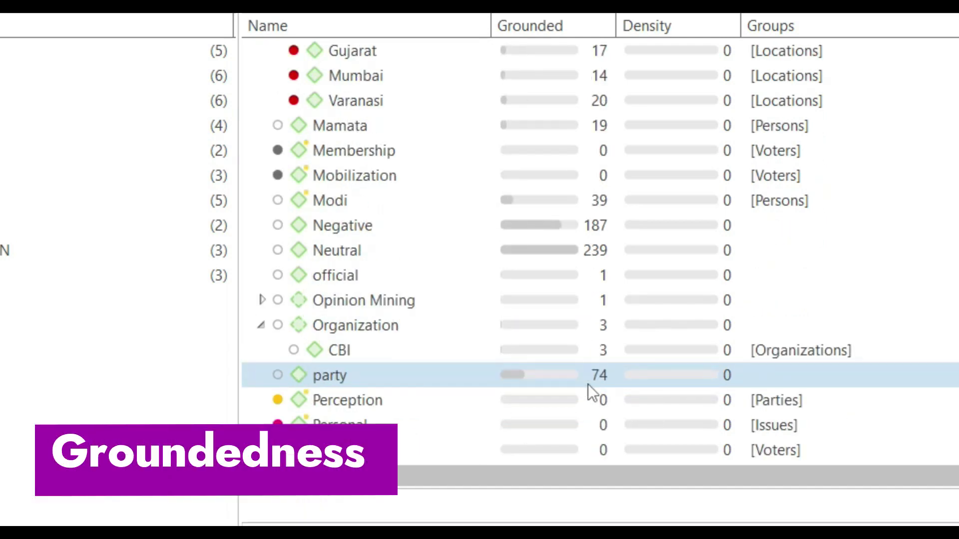
scroll(589, 385, up, 5)
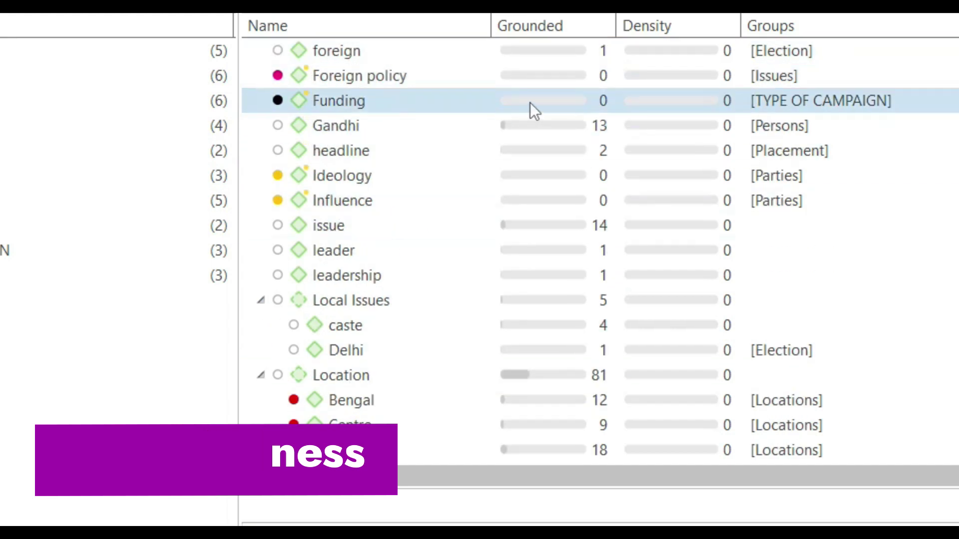
scroll(547, 94, up, 5)
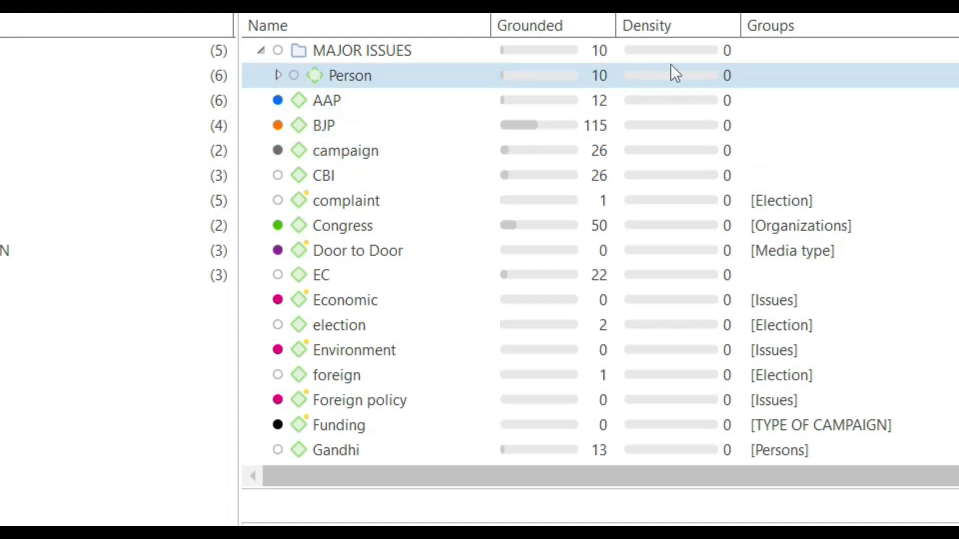
scroll(682, 104, down, 9)
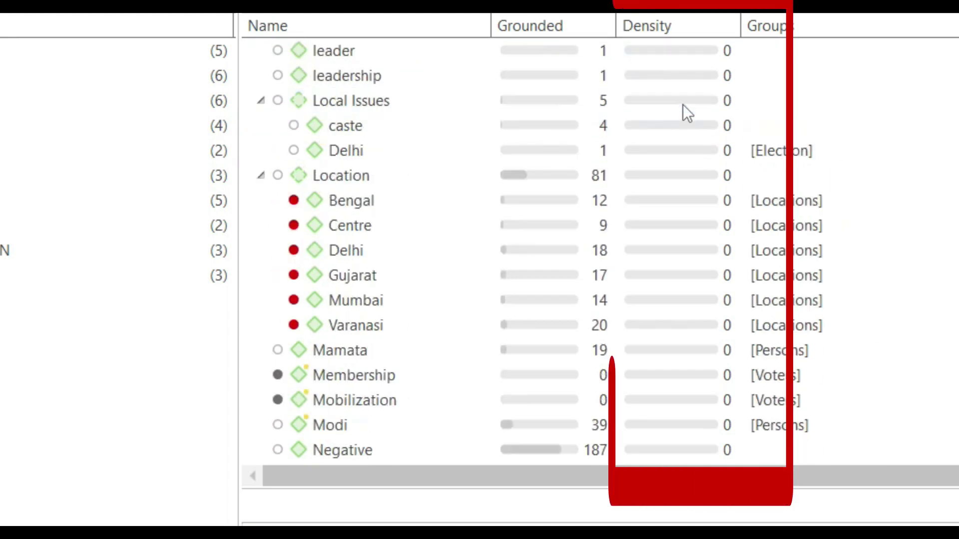
scroll(682, 104, down, 5)
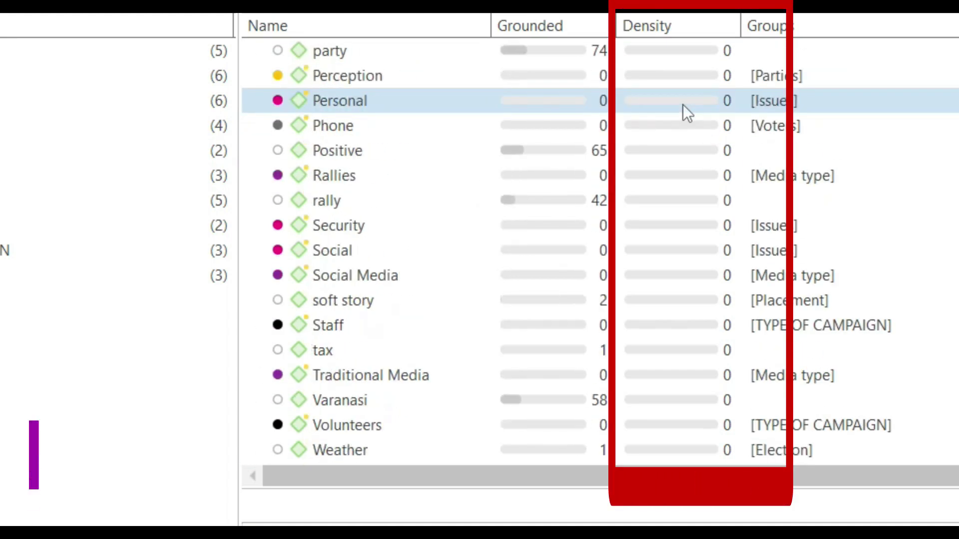
scroll(699, 276, up, 14)
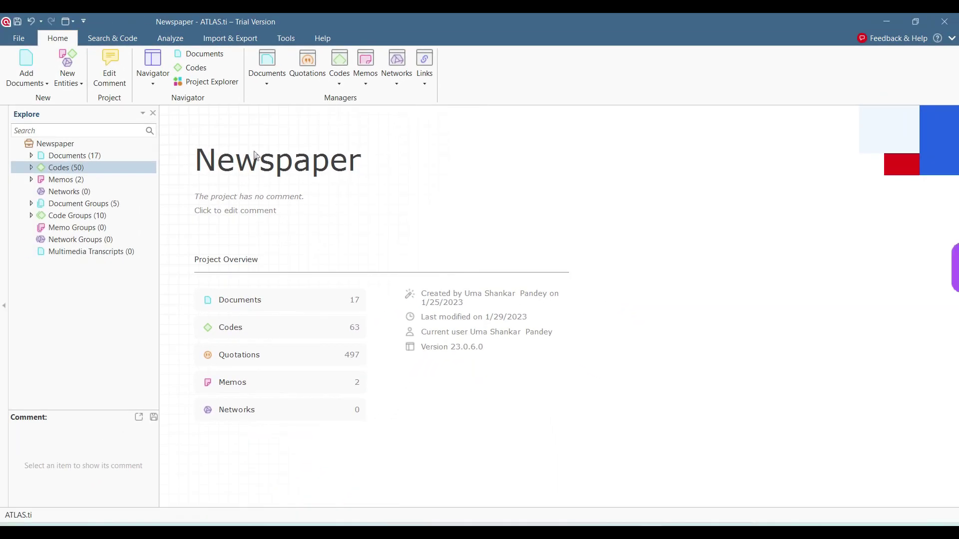
Open the Code Manager and select the codes AAP, BJP, campaign, Congress, EC, Gandhi, Modi, Negative and Neutral.
double_click(52, 169)
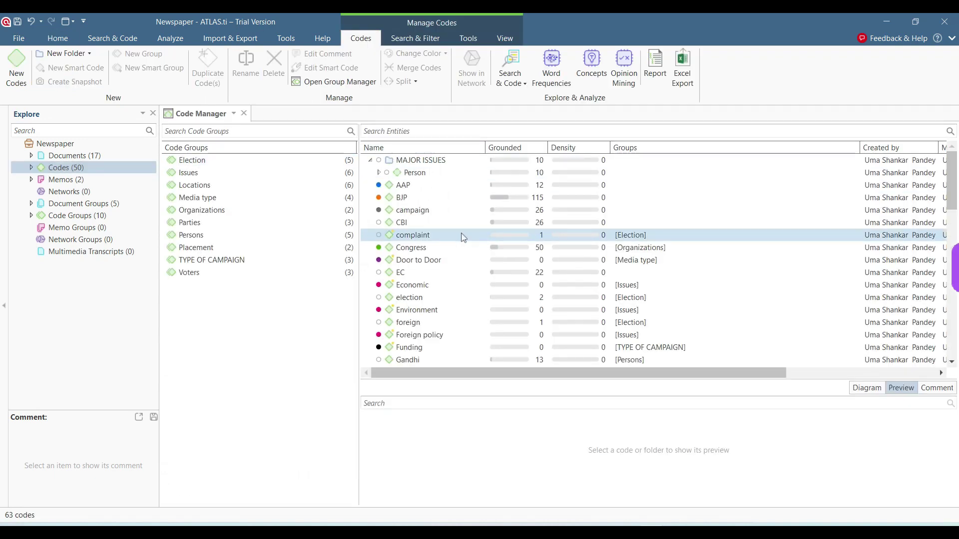
click(403, 186)
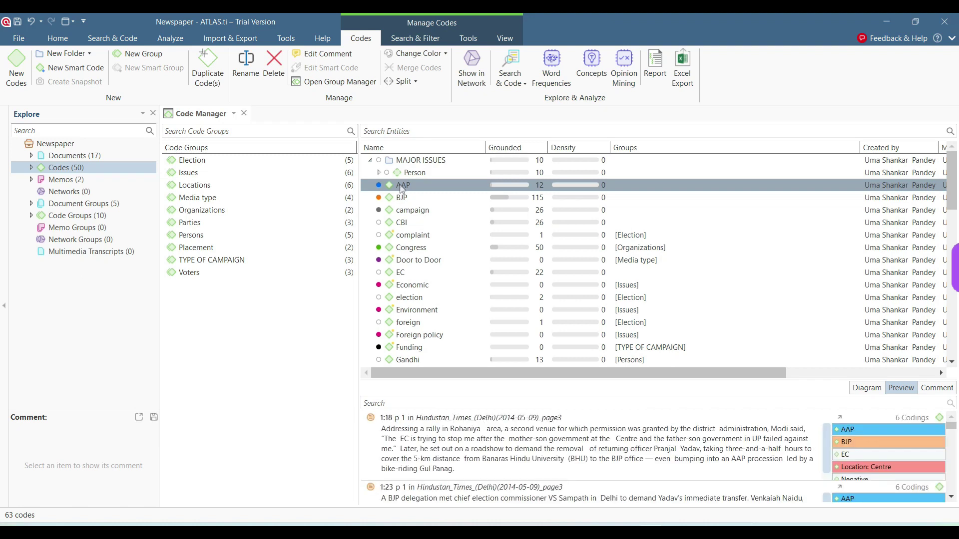
ctrl+click(404, 199)
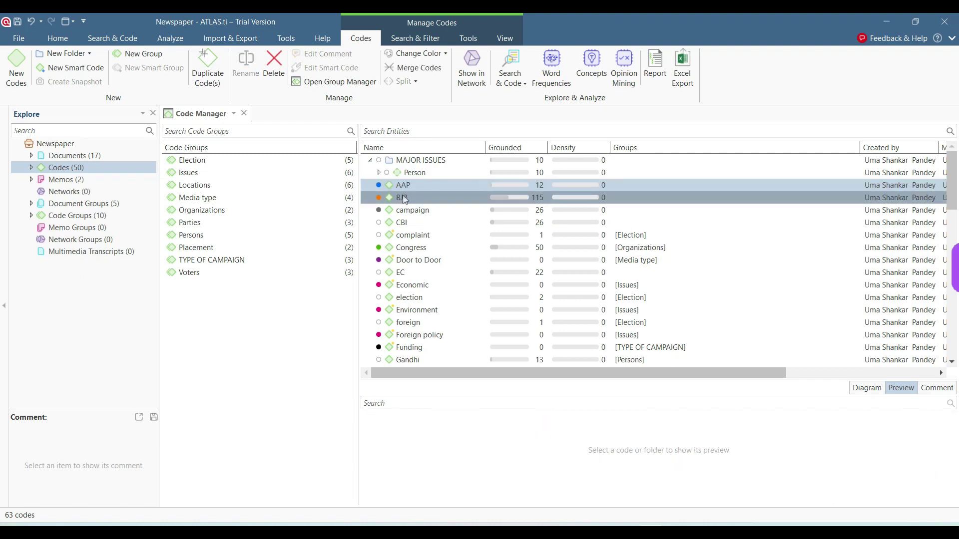
ctrl+click(412, 213)
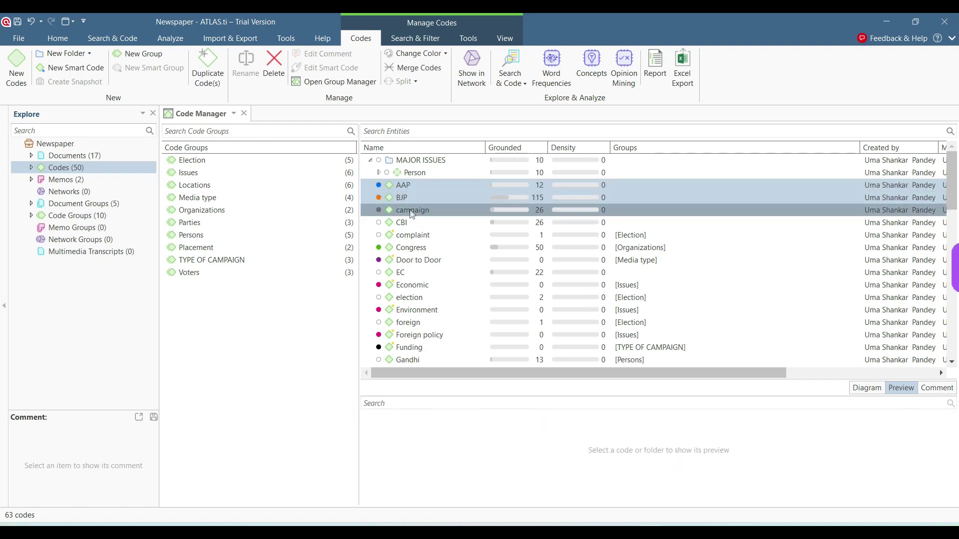
ctrl+click(414, 248)
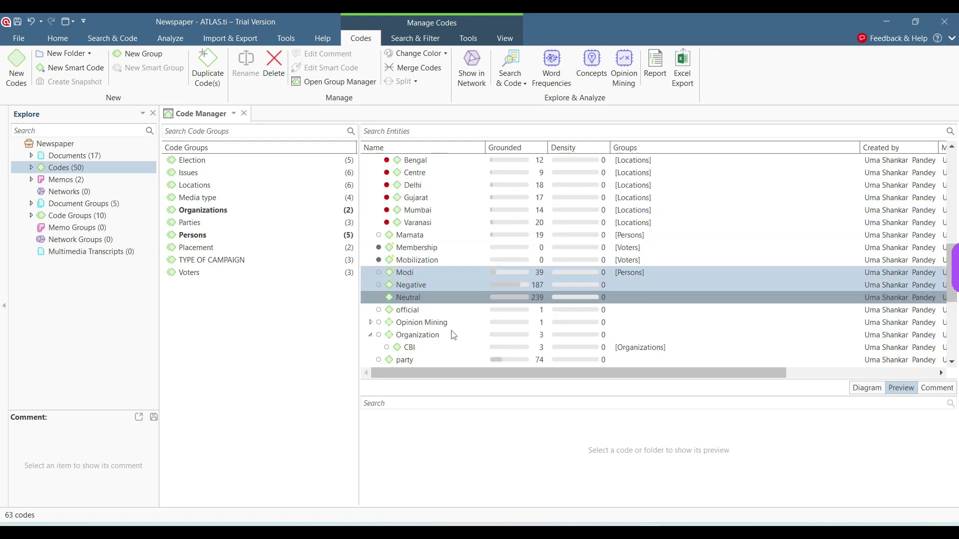
Add the codes party, rally, Varanasi and Positive to the selection and show all selected codes in a network.
scroll(454, 335, down, 1)
ctrl+click(455, 322)
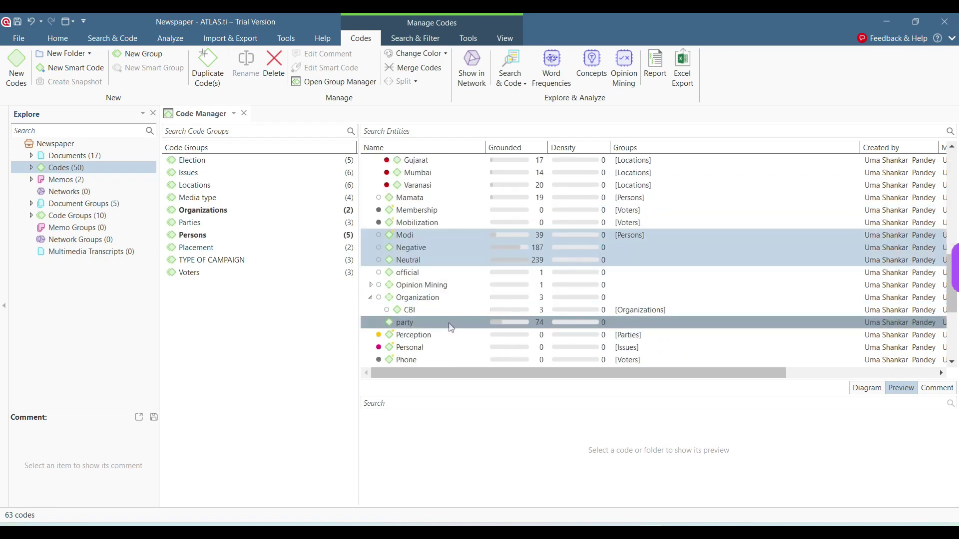
scroll(456, 318, down, 2)
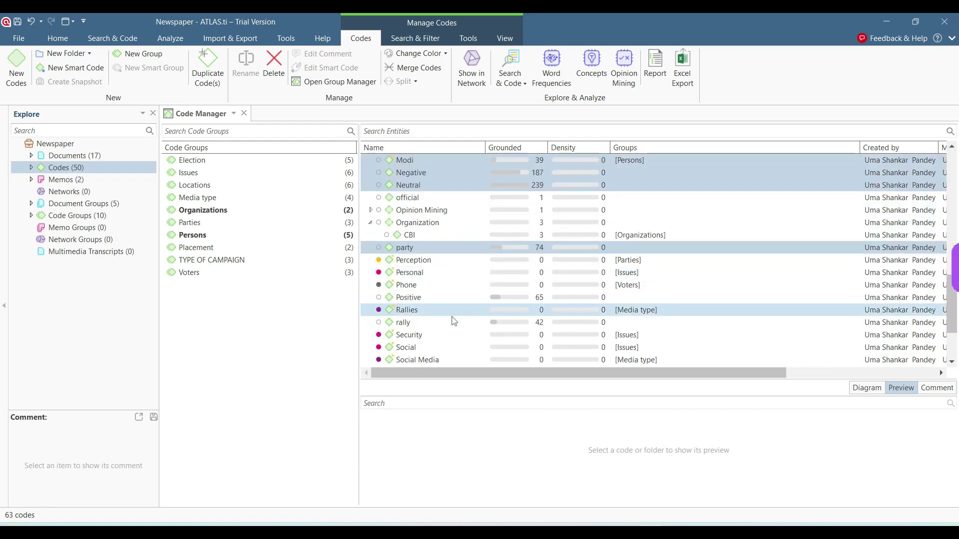
ctrl+click(454, 322)
scroll(451, 325, down, 2)
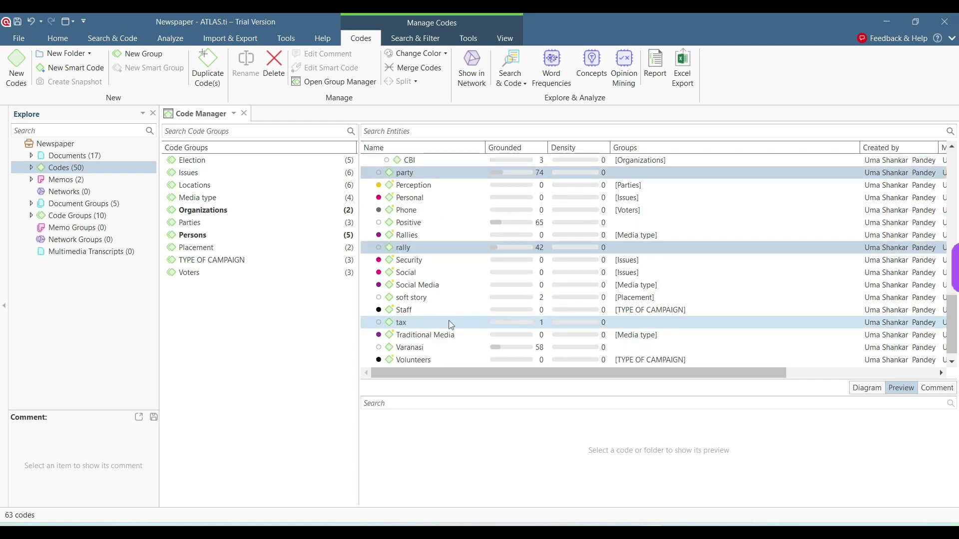
ctrl+click(455, 347)
scroll(494, 251, up, 1)
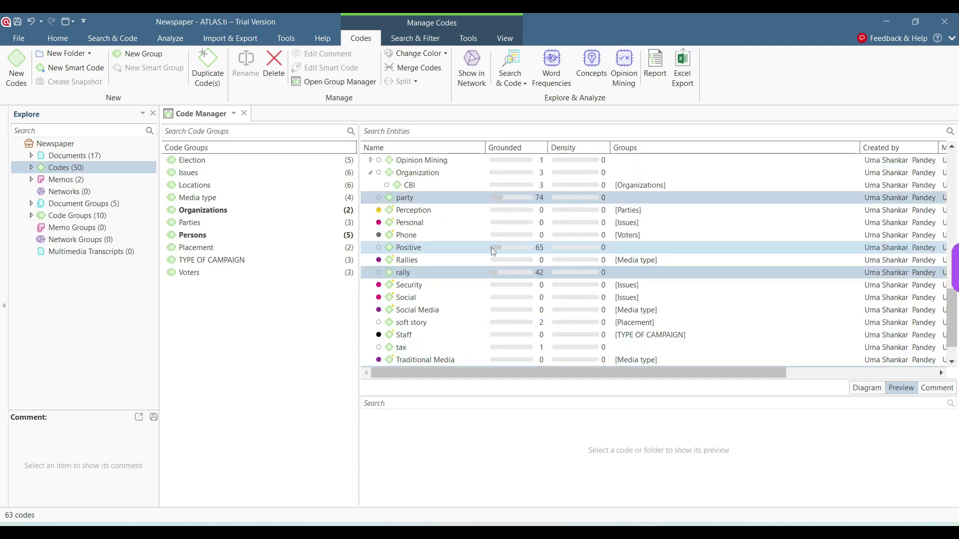
right_click(454, 251)
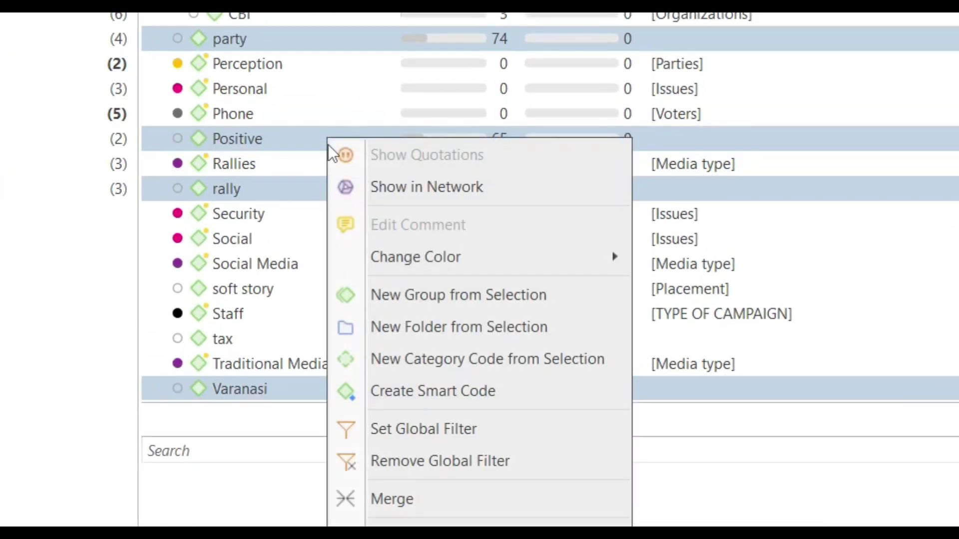
click(445, 199)
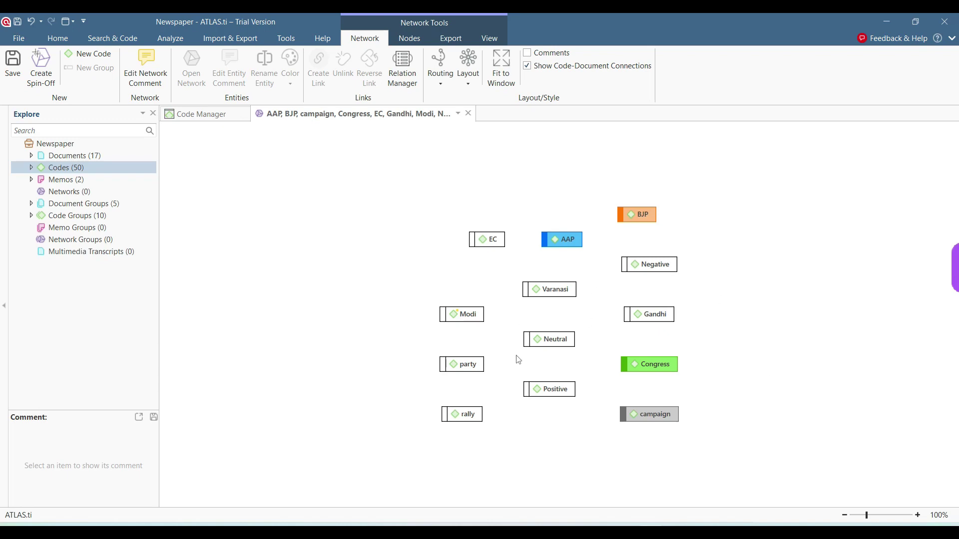
Color the Neutral code turquoise, the Positive code dark green and the Negative code red in the network.
right_click(549, 341)
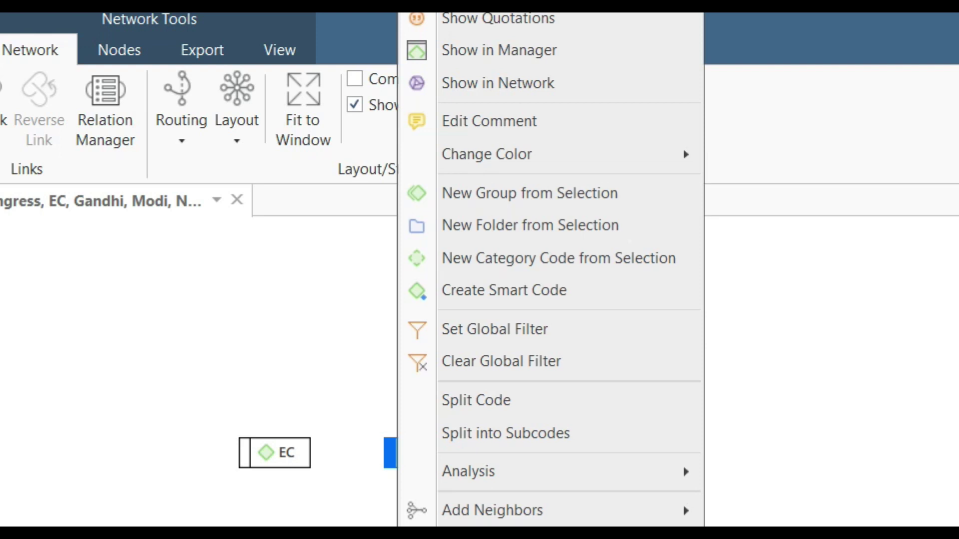
mouse_move(522, 163)
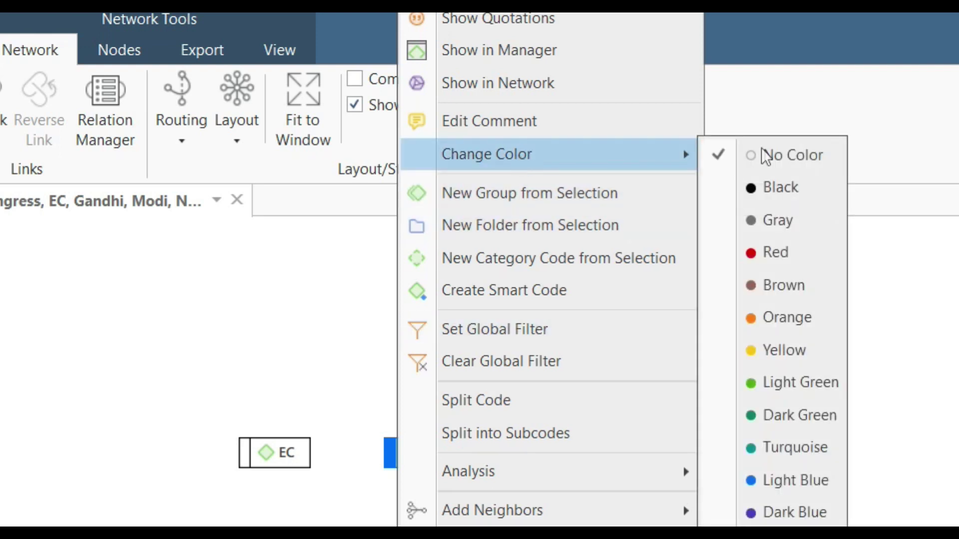
click(826, 449)
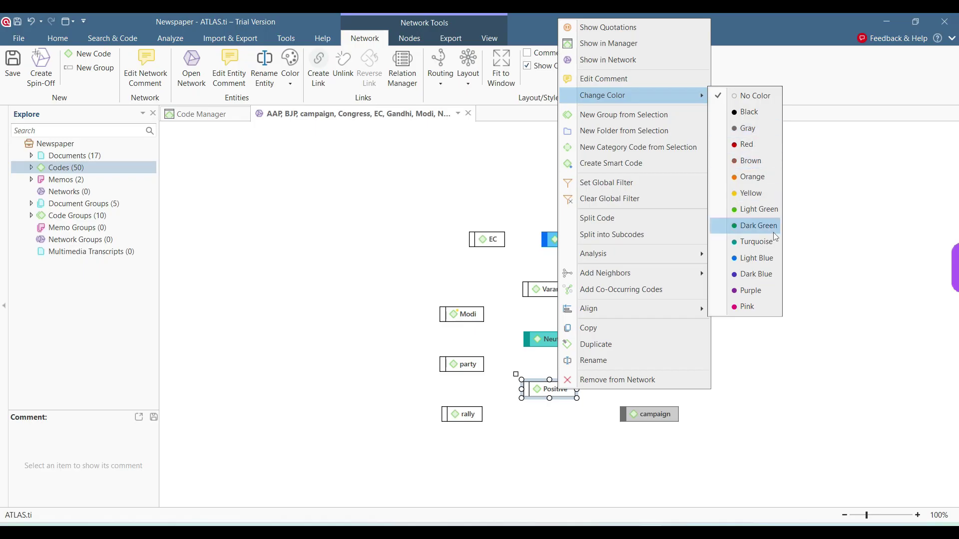
click(771, 229)
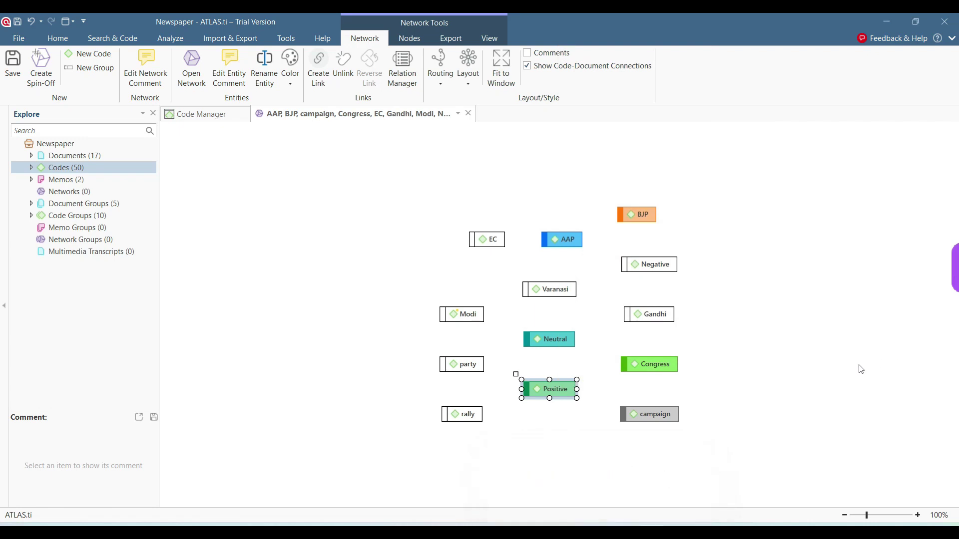
right_click(647, 266)
mouse_move(720, 254)
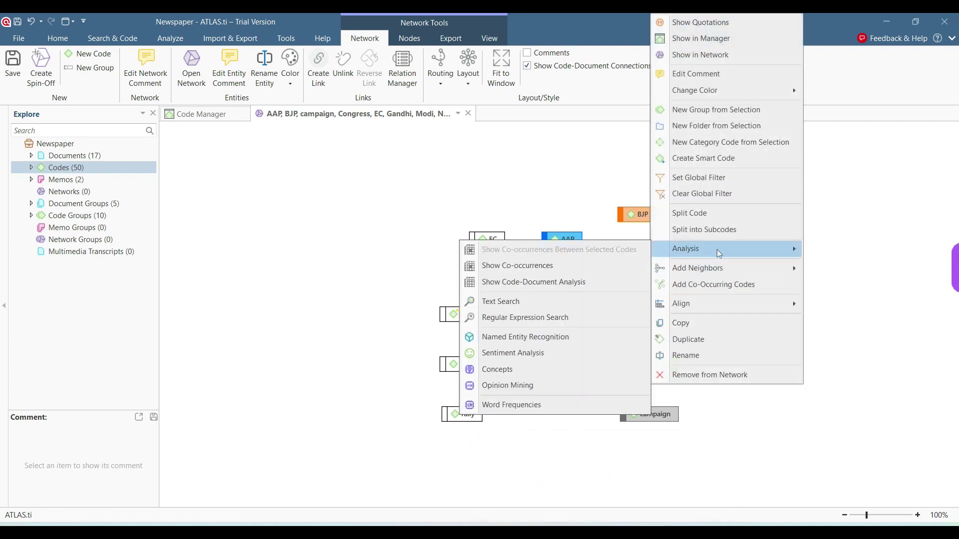
click(849, 317)
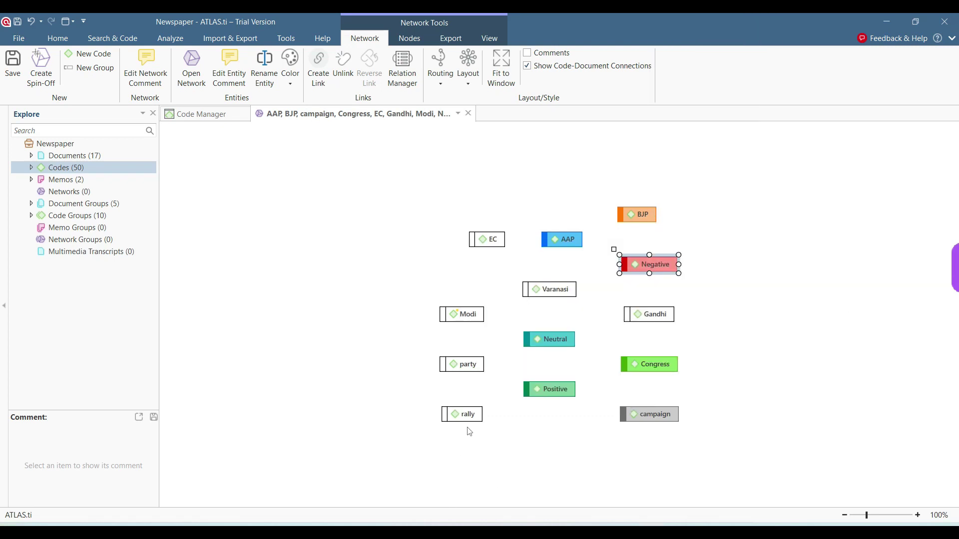
drag(464, 416, 375, 445)
drag(453, 373, 376, 442)
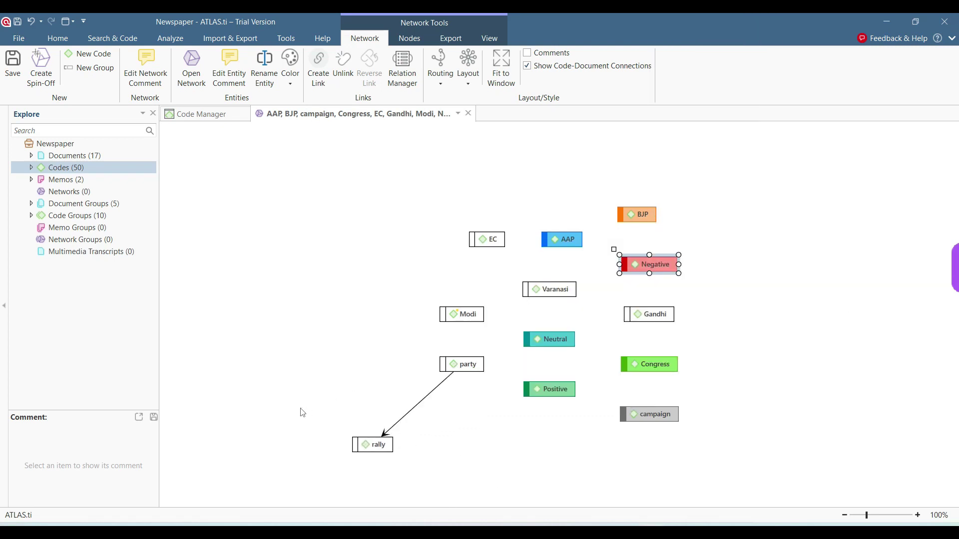
click(518, 436)
click(454, 366)
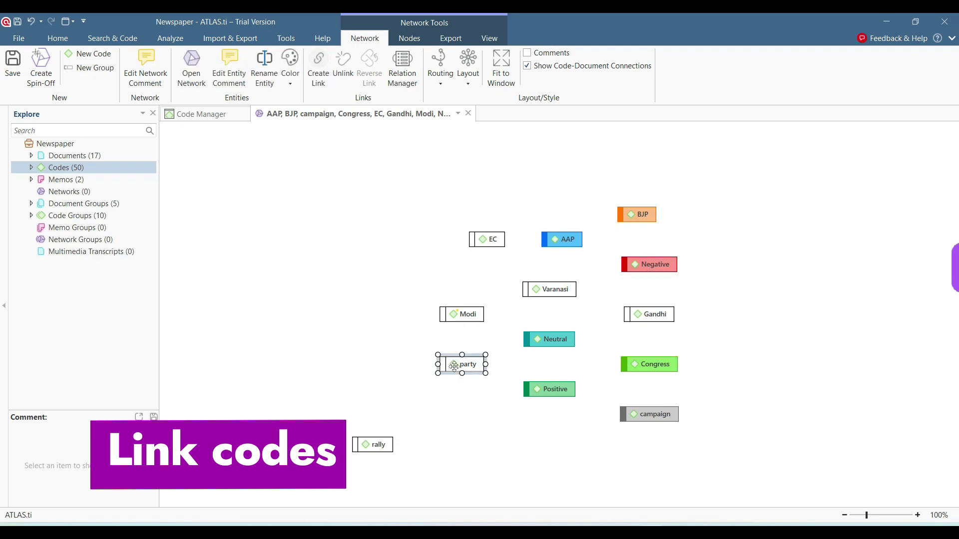
drag(454, 366, 373, 442)
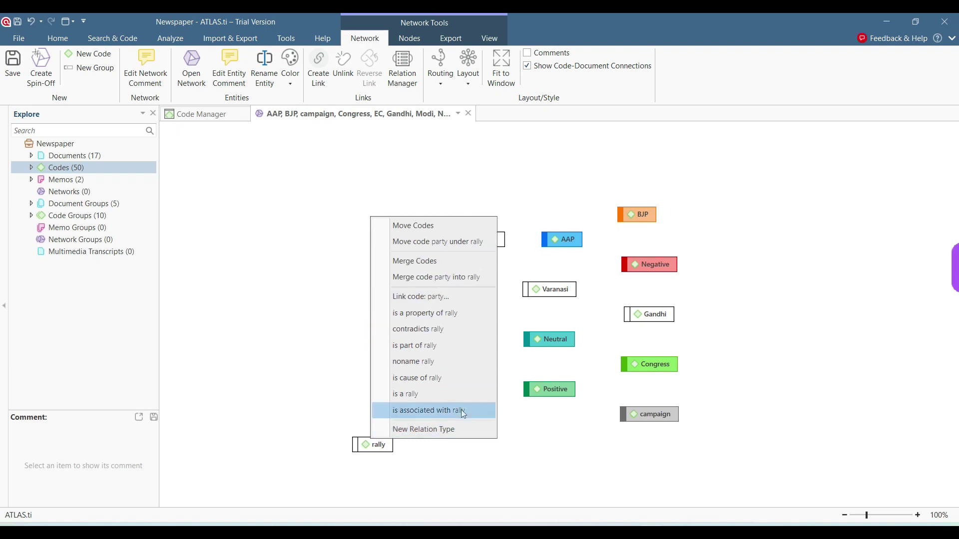
click(437, 242)
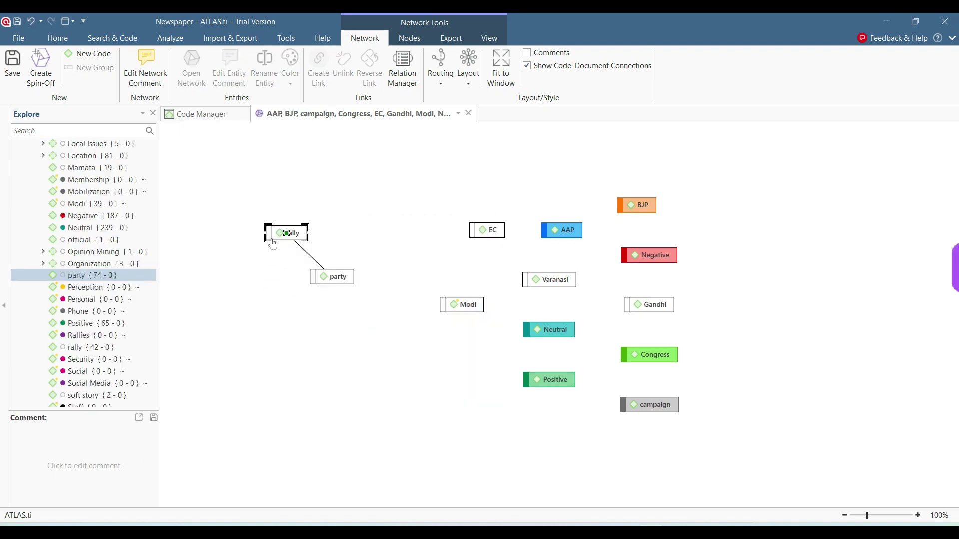
Link the party code to the rally code with a new blue relation type named "is involved in".
drag(273, 244, 273, 243)
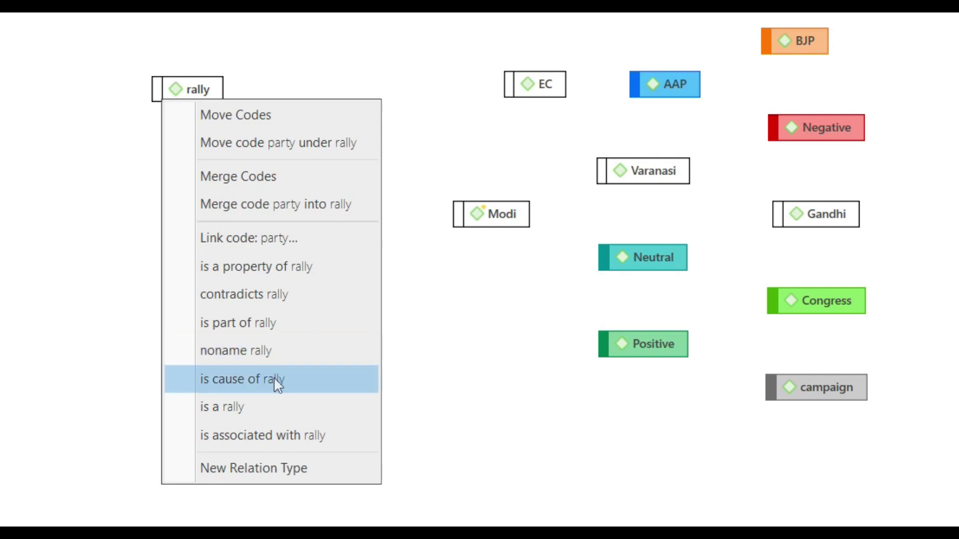
click(270, 470)
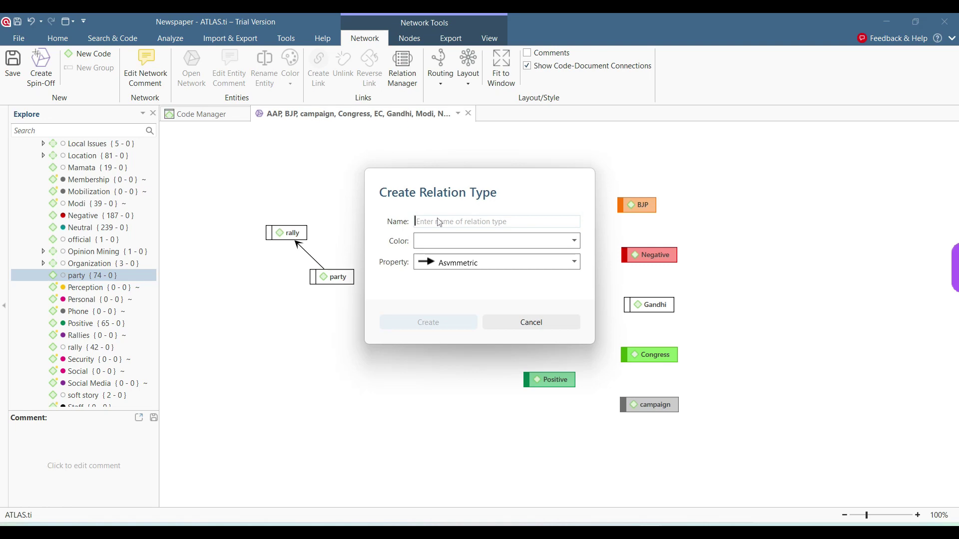
text(is )
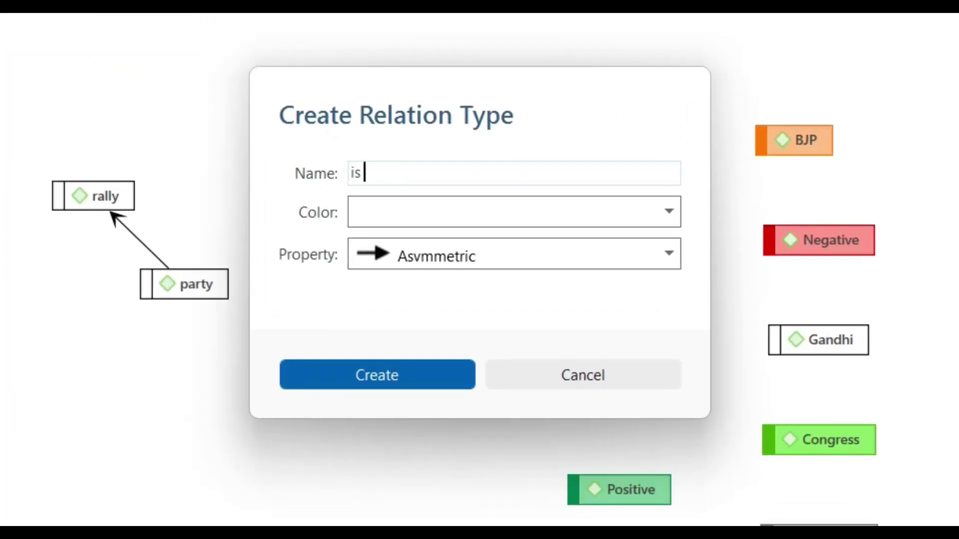
text(involved in)
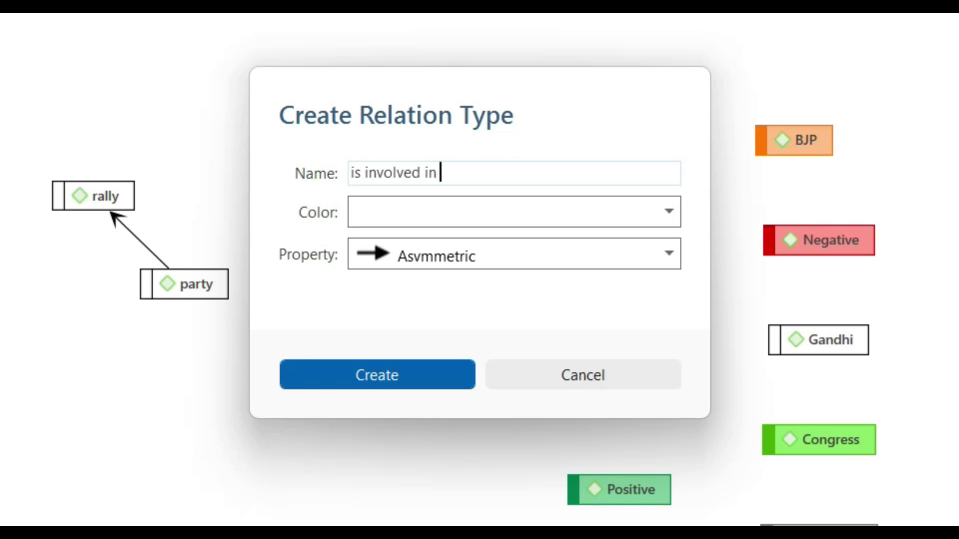
click(669, 211)
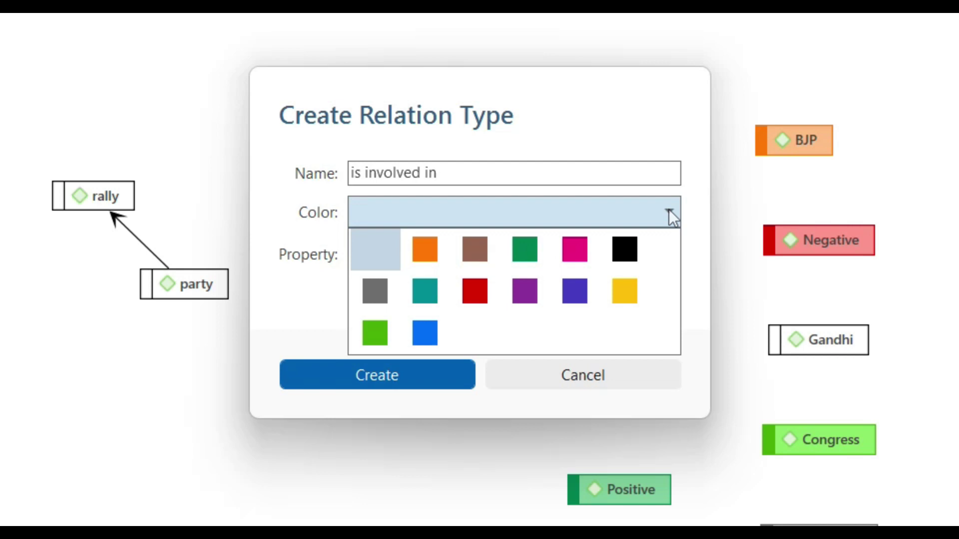
click(423, 334)
click(402, 385)
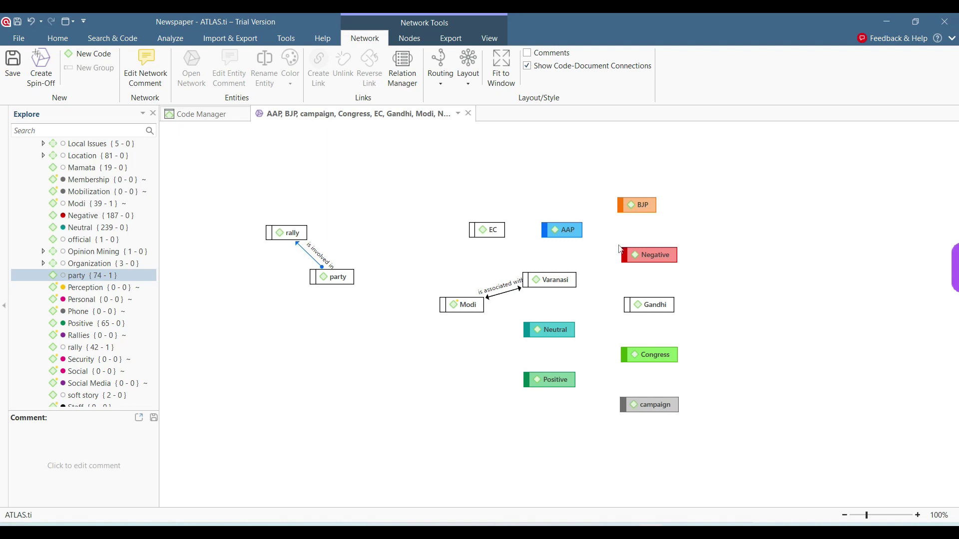
Link the Neutral code to the AAP and BJP codes with the "is associated with" relation.
drag(550, 330, 557, 236)
click(644, 430)
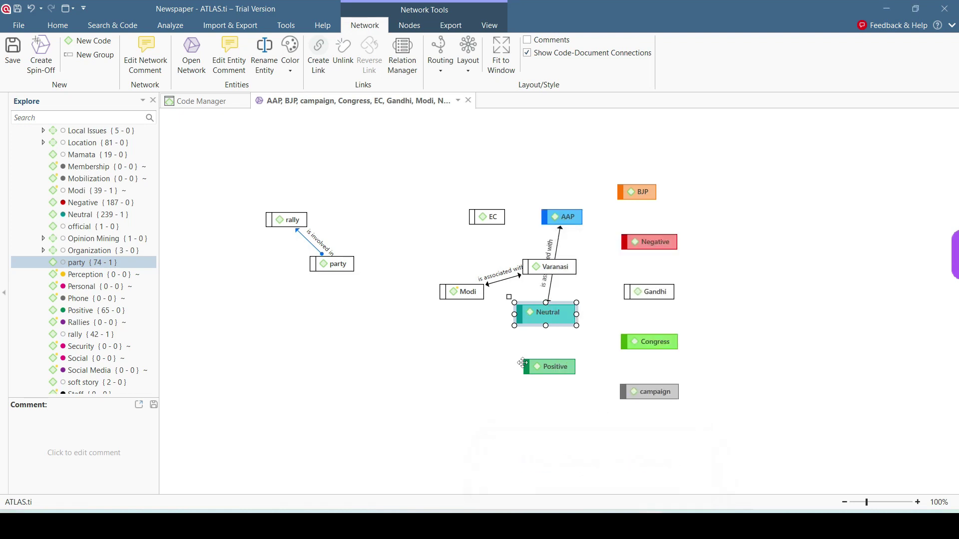
drag(509, 299, 634, 200)
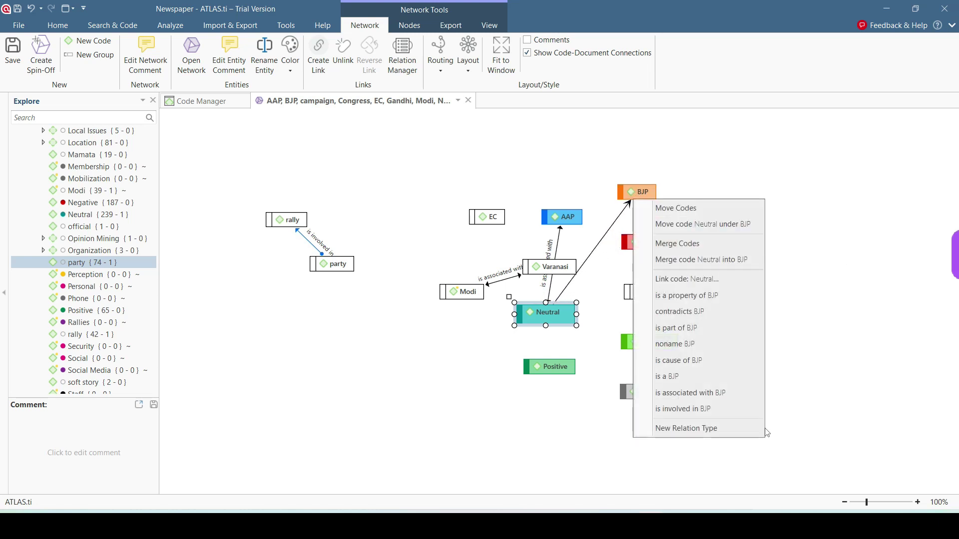
click(722, 391)
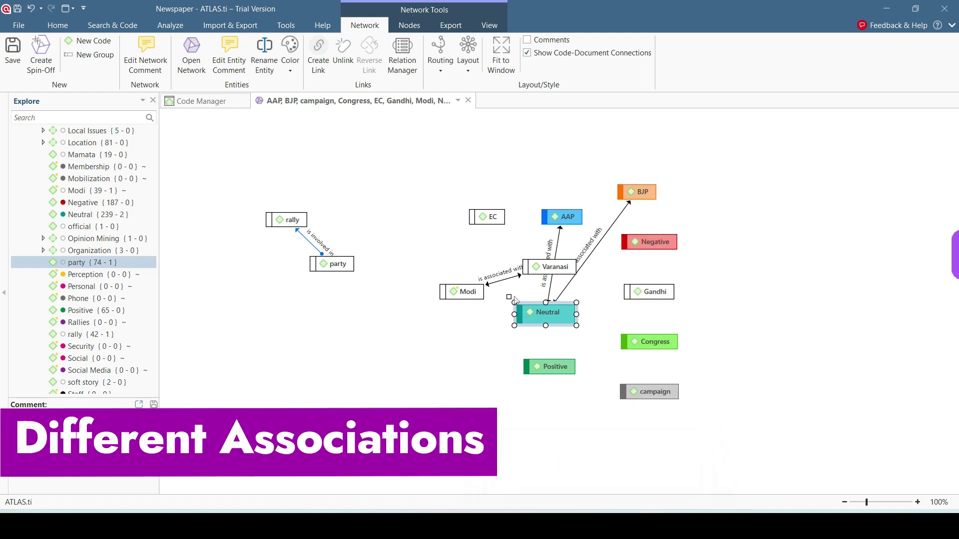
drag(515, 300, 622, 334)
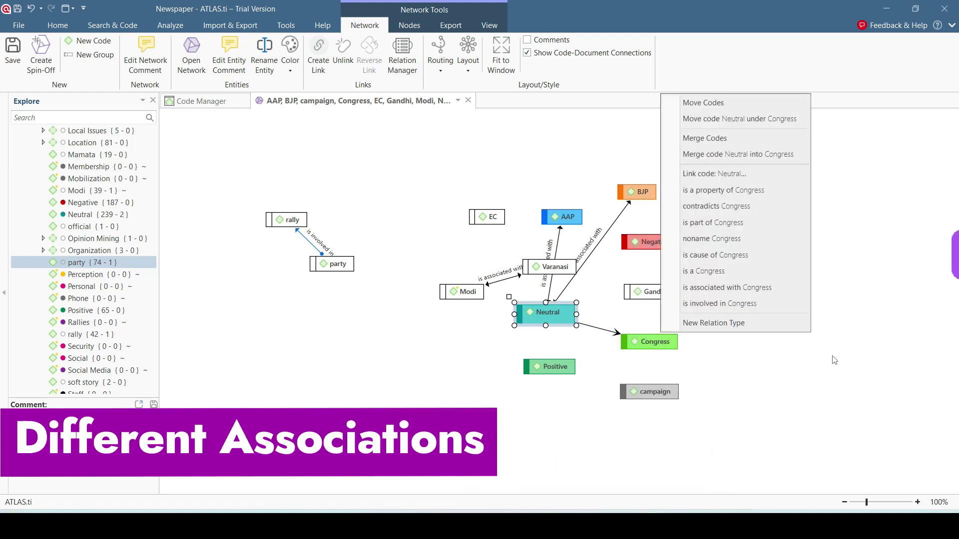
click(834, 359)
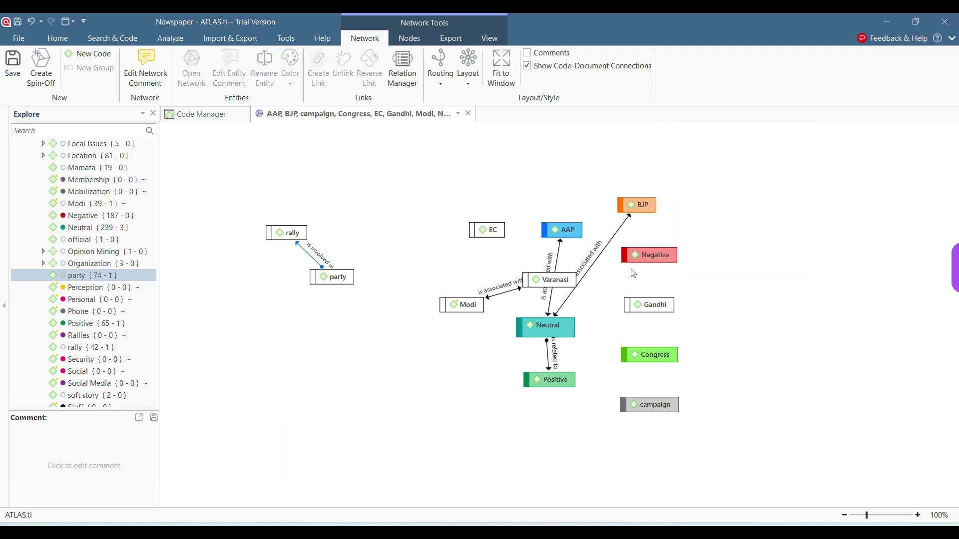
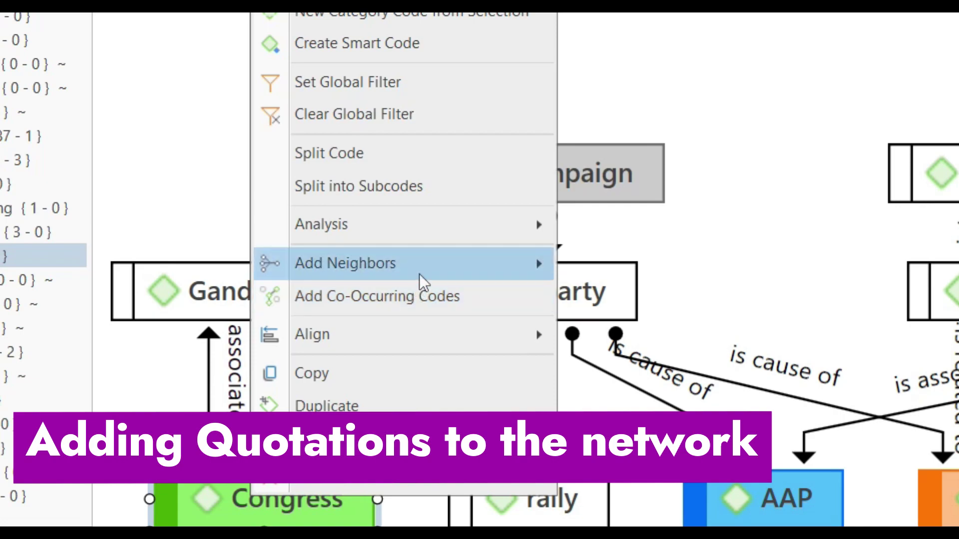
Add the quotation neighbors of the Congress code to the network, look through them and undo the addition.
click(630, 330)
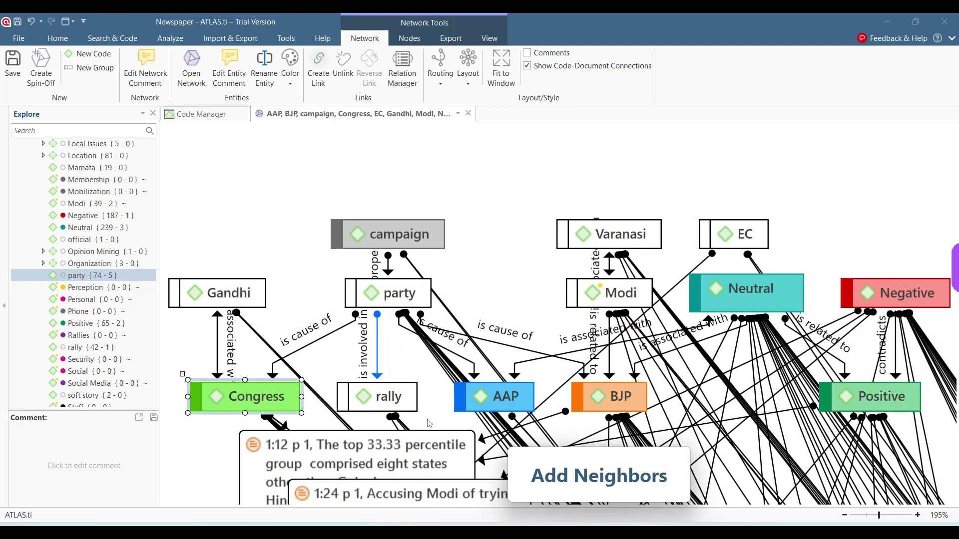
scroll(429, 424, down, 3)
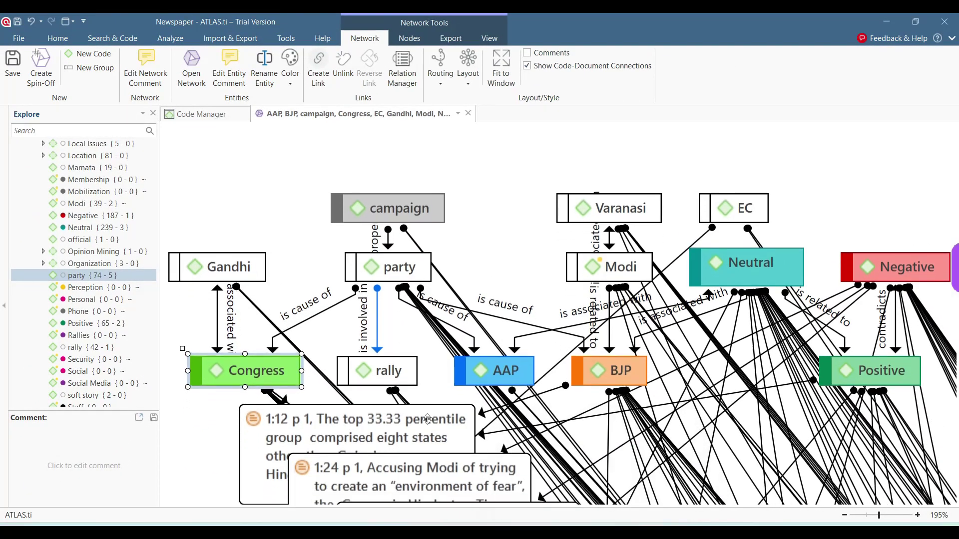
scroll(428, 420, down, 4)
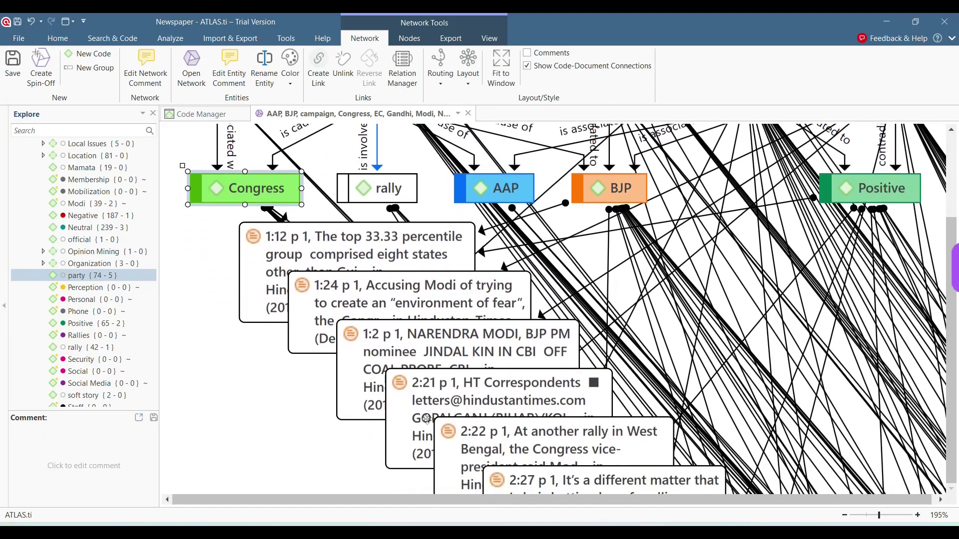
scroll(429, 424, down, 4)
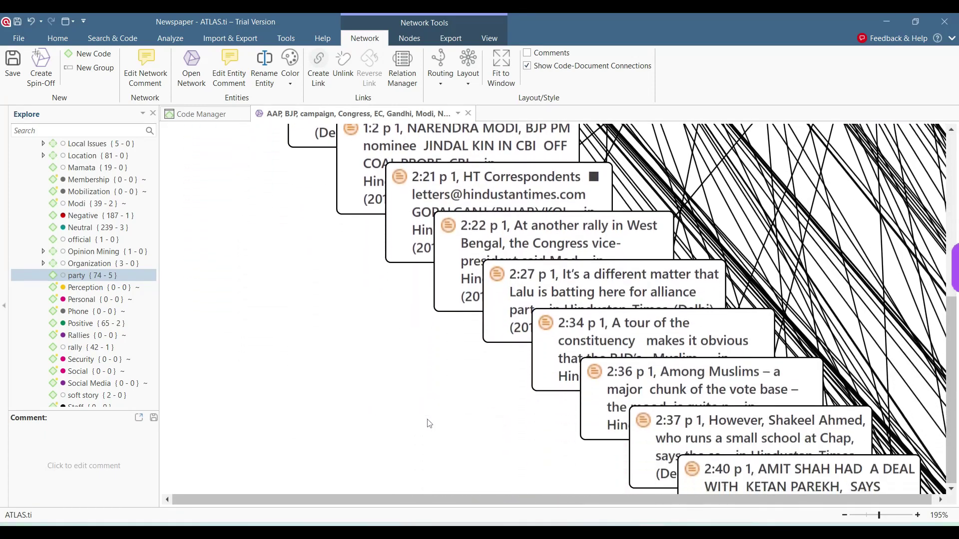
scroll(430, 424, up, 4)
scroll(429, 423, up, 6)
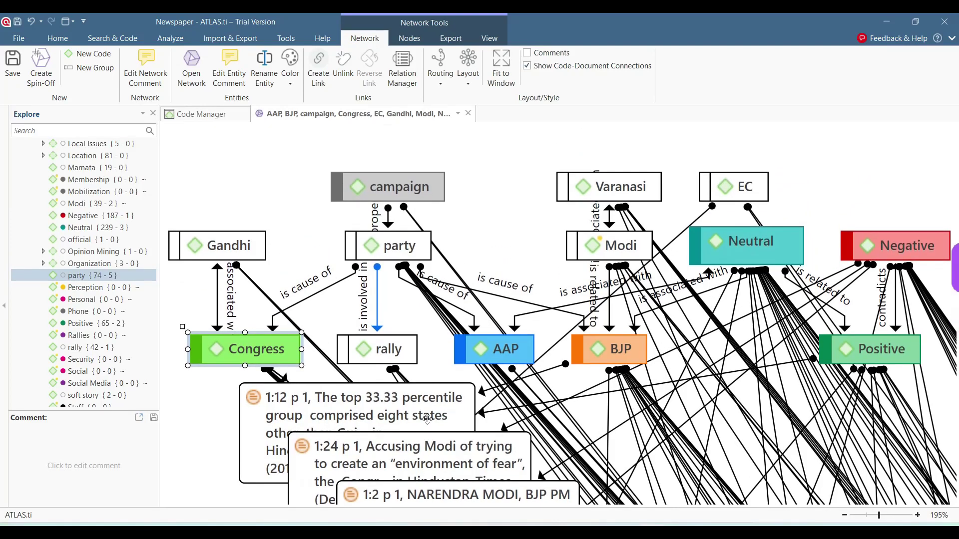
key(ctrl+z)
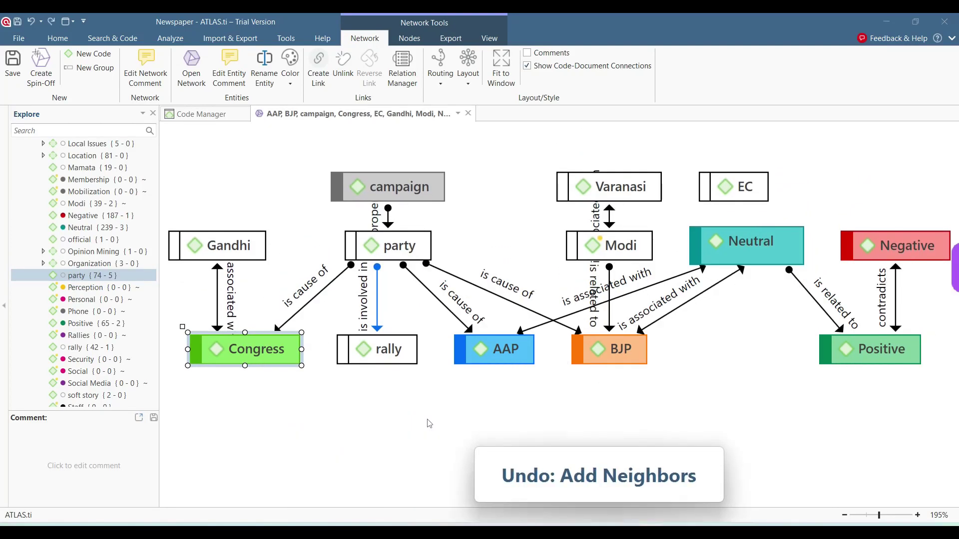
Add the document neighbors of the Congress code to the network, look them over and undo the addition.
right_click(261, 356)
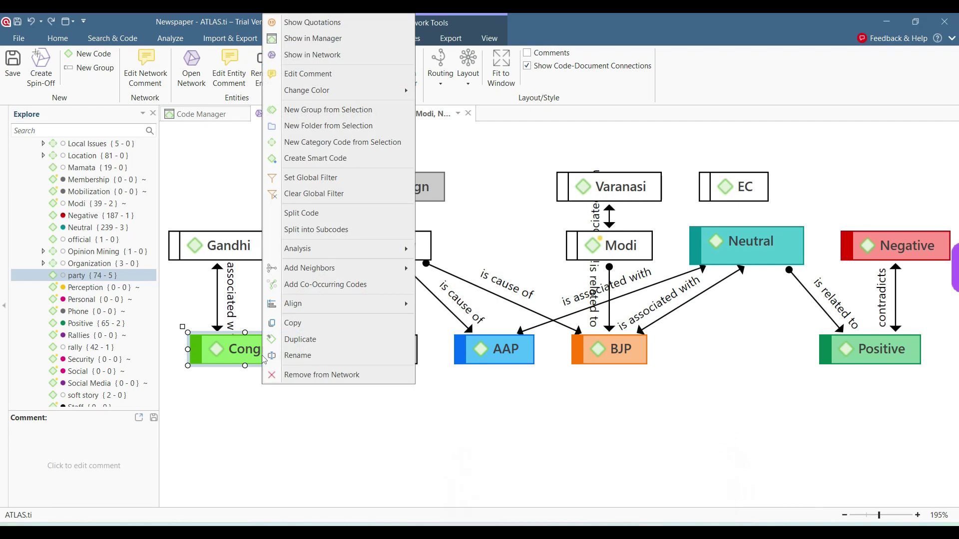
mouse_move(324, 272)
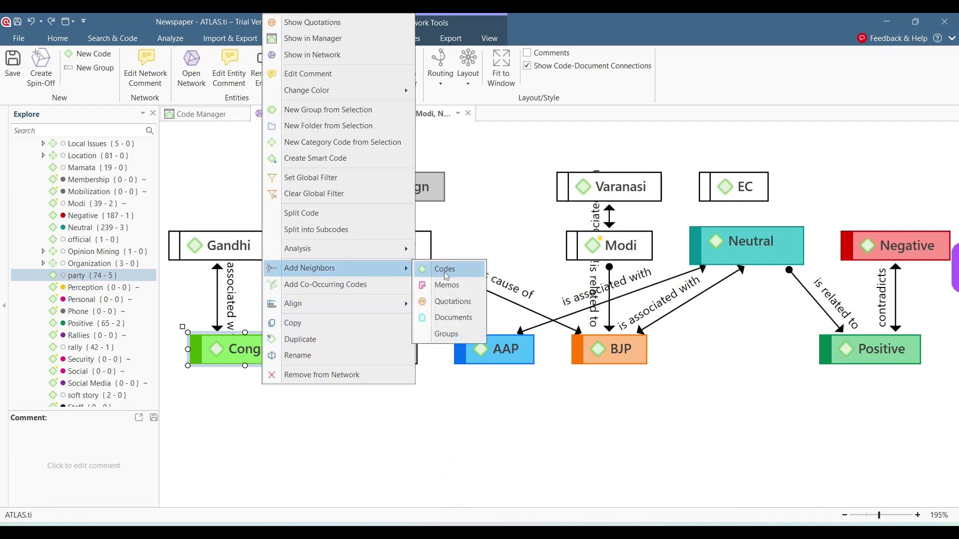
click(453, 318)
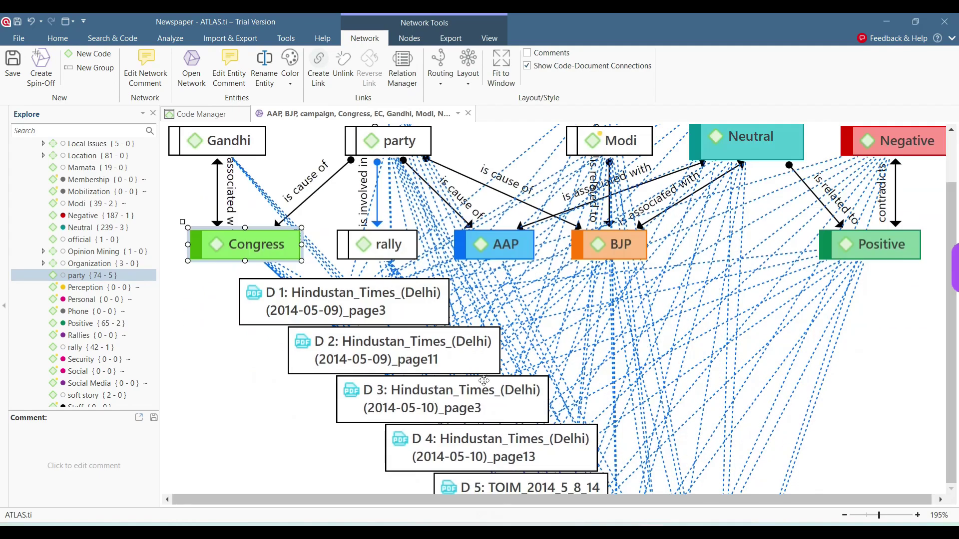
scroll(484, 381, down, 3)
scroll(559, 427, up, 4)
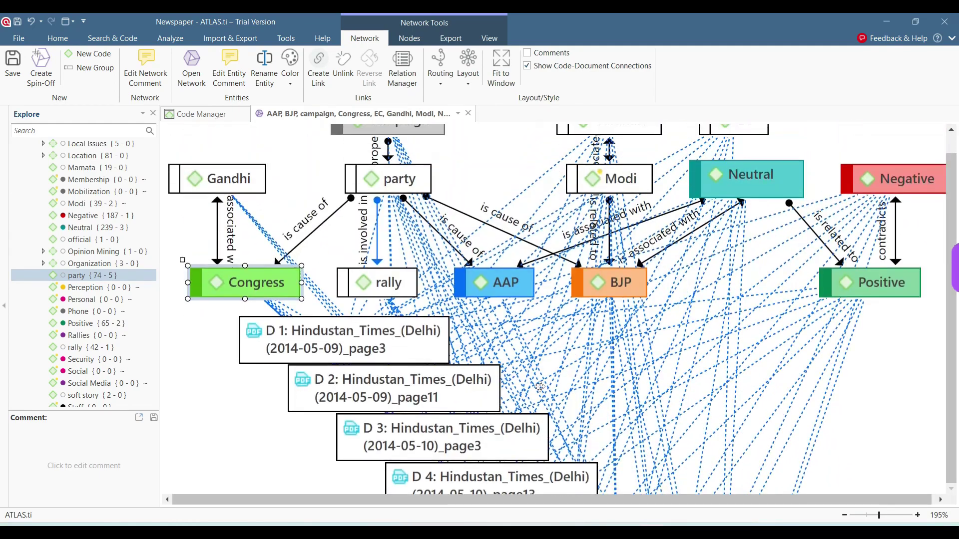
scroll(590, 349, up, 1)
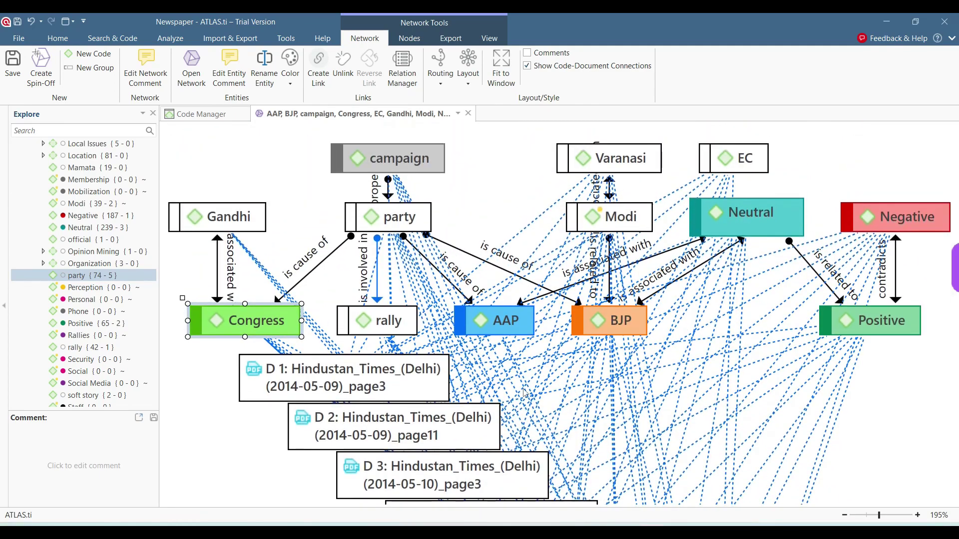
scroll(641, 394, up, 2)
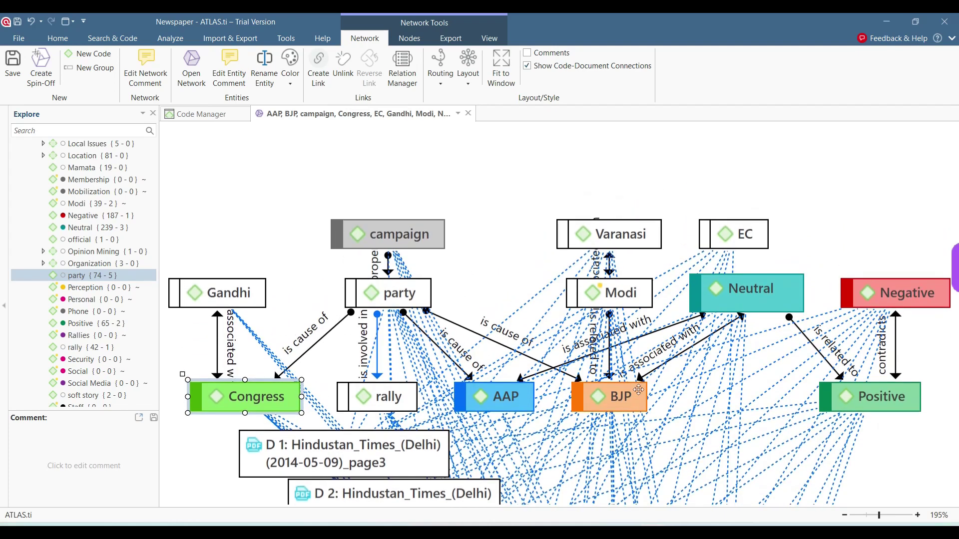
key(ctrl+z)
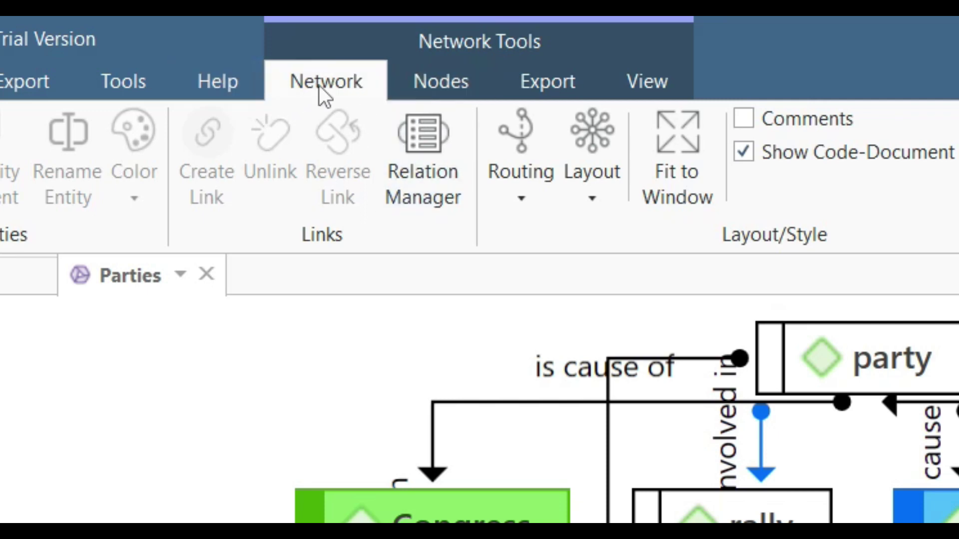
Look through the codes that can be added as nodes to the Parties network and close the list.
click(418, 85)
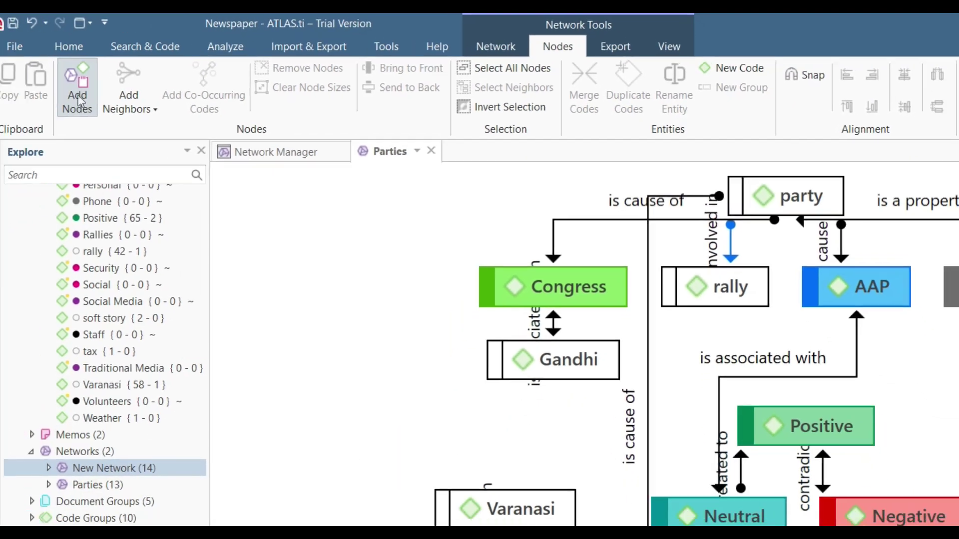
click(88, 97)
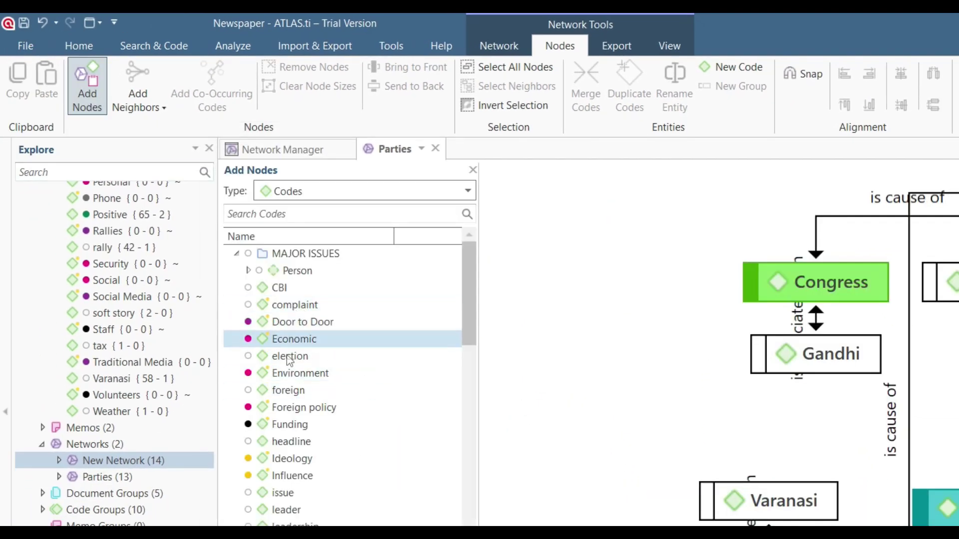
scroll(387, 405, down, 5)
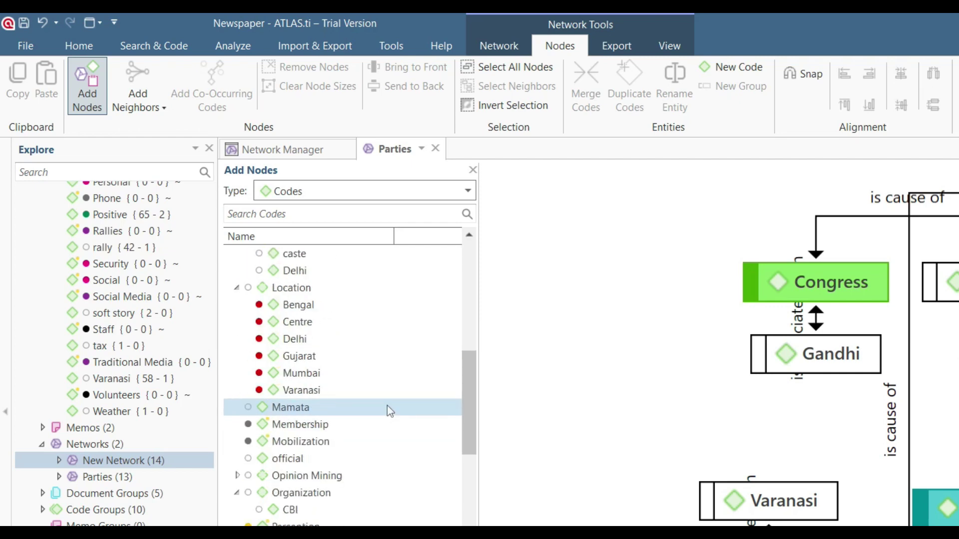
scroll(387, 406, up, 5)
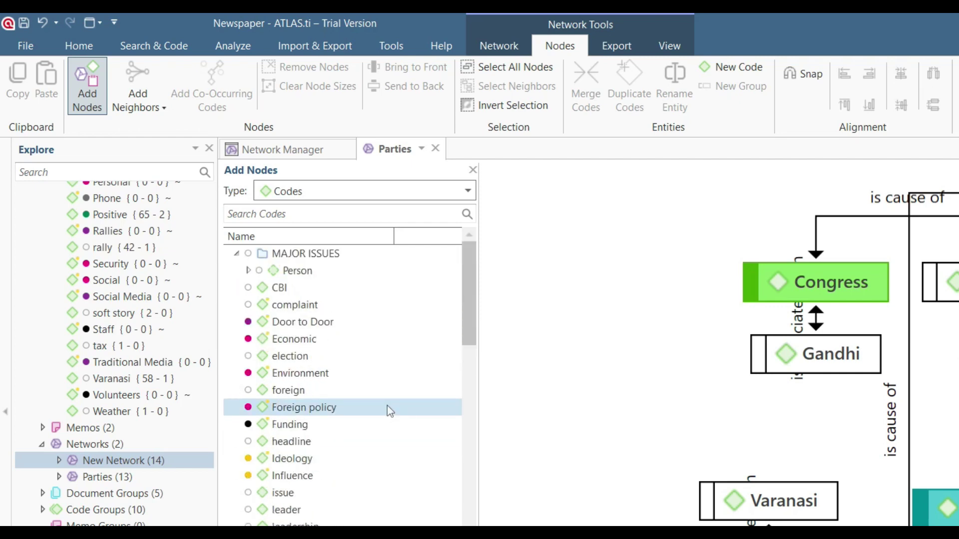
key(Escape)
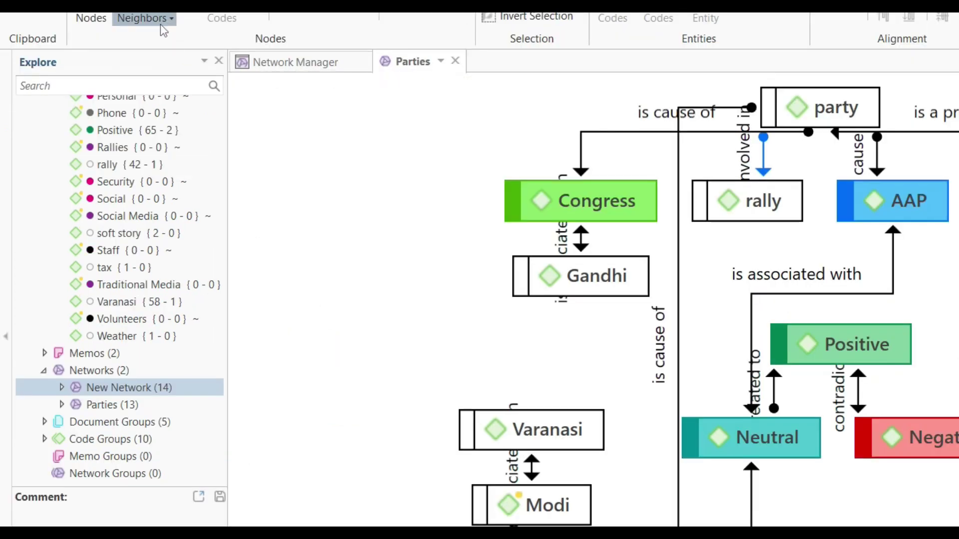
Examine which kinds of neighbors can be added to the Parties network for the Congress code.
click(150, 18)
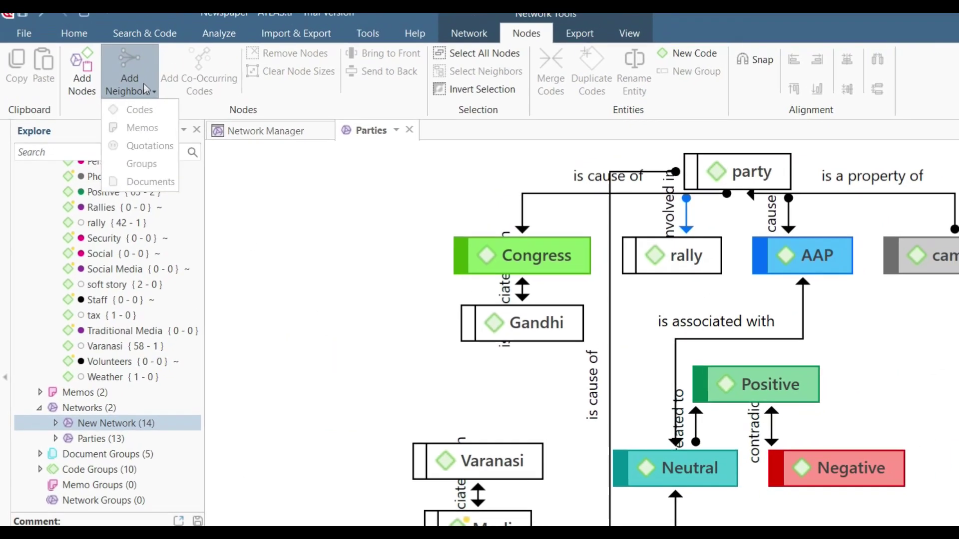
click(352, 285)
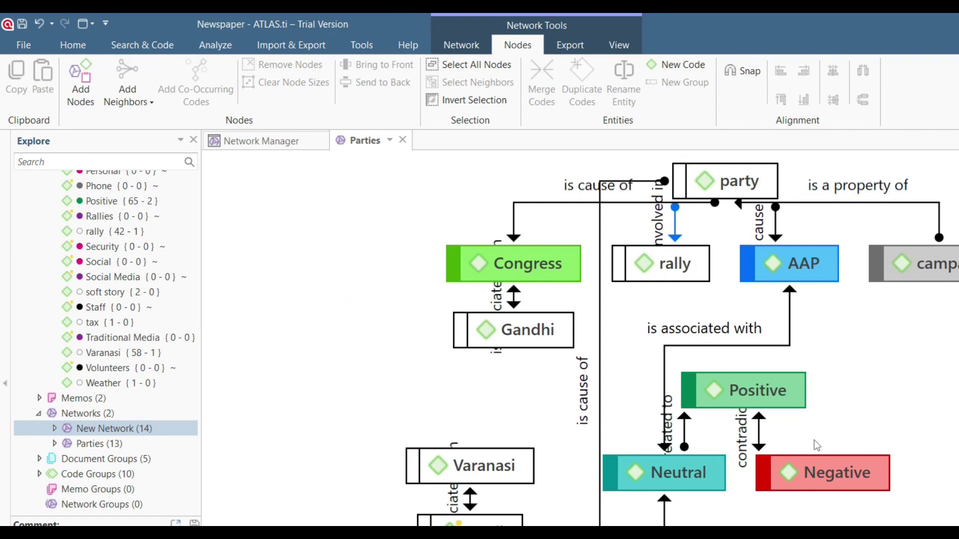
scroll(451, 495, down, 1)
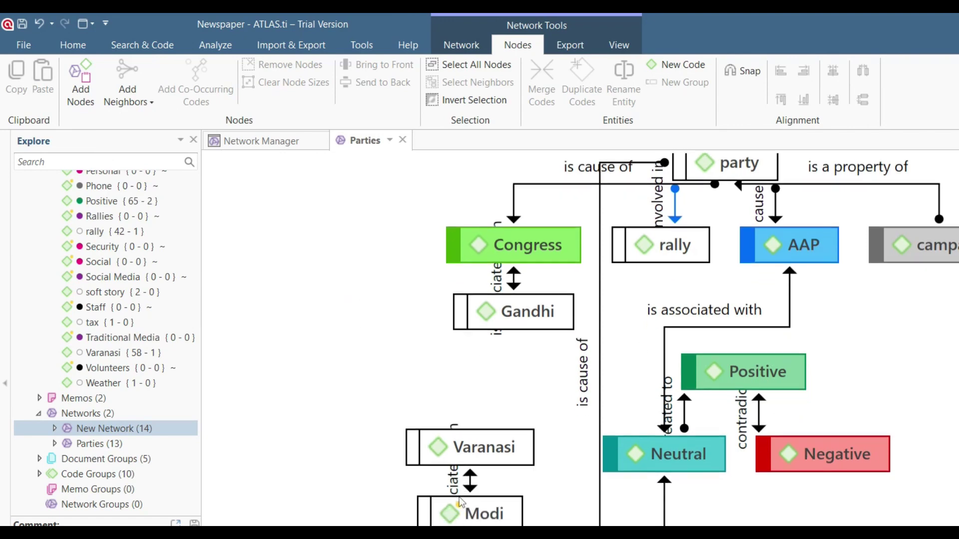
click(128, 95)
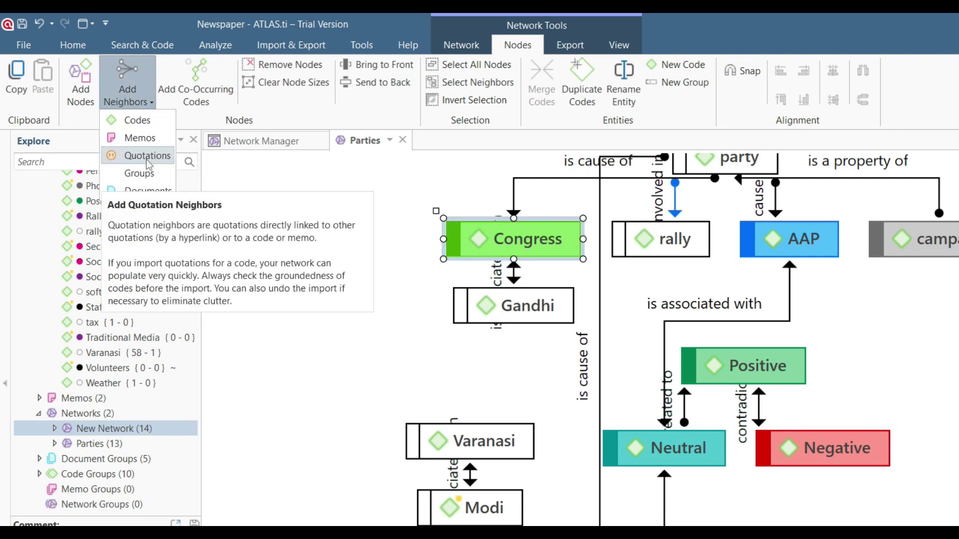
click(148, 191)
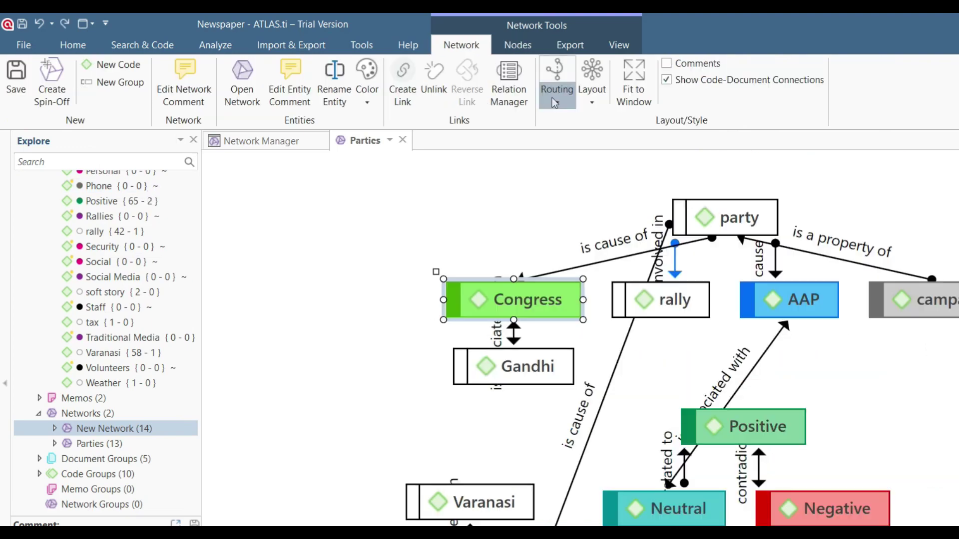
Set the routing of the Parties network's links to orthogonal.
click(552, 97)
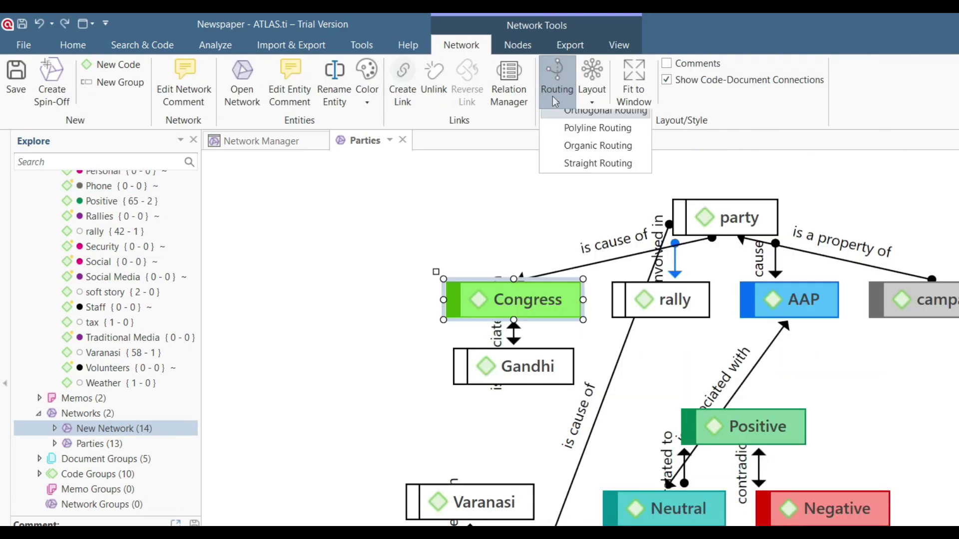
click(571, 134)
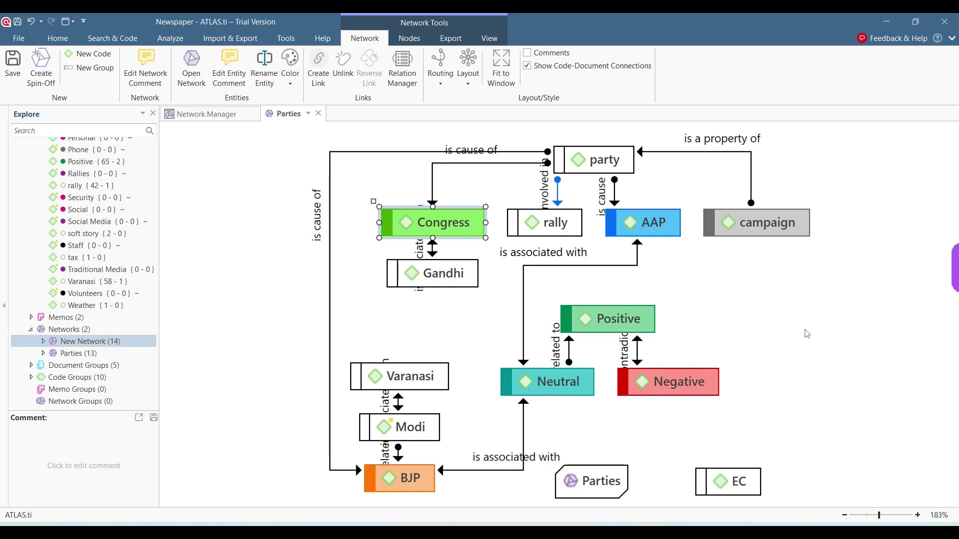
Look through the image file types offered for exporting the Parties network as a bitmap and cancel the export.
click(452, 39)
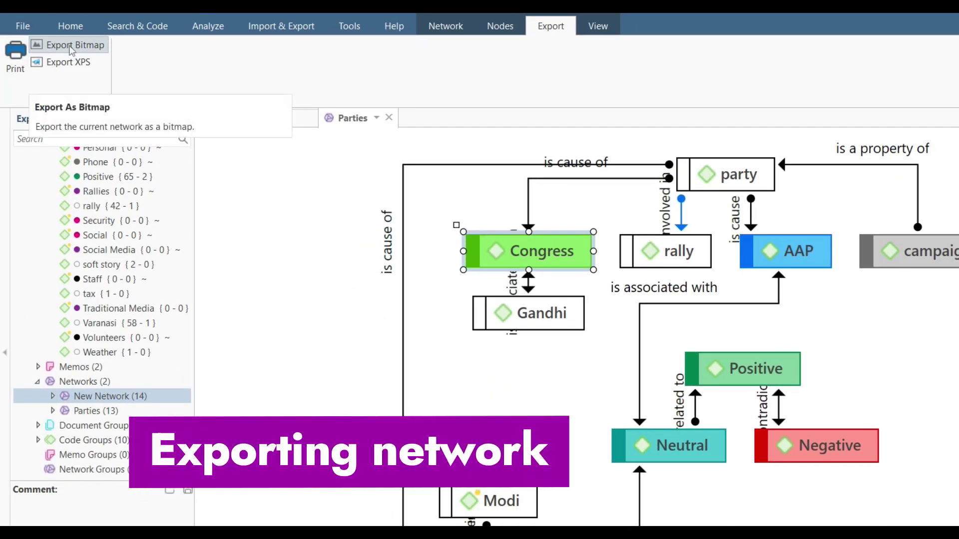
click(70, 46)
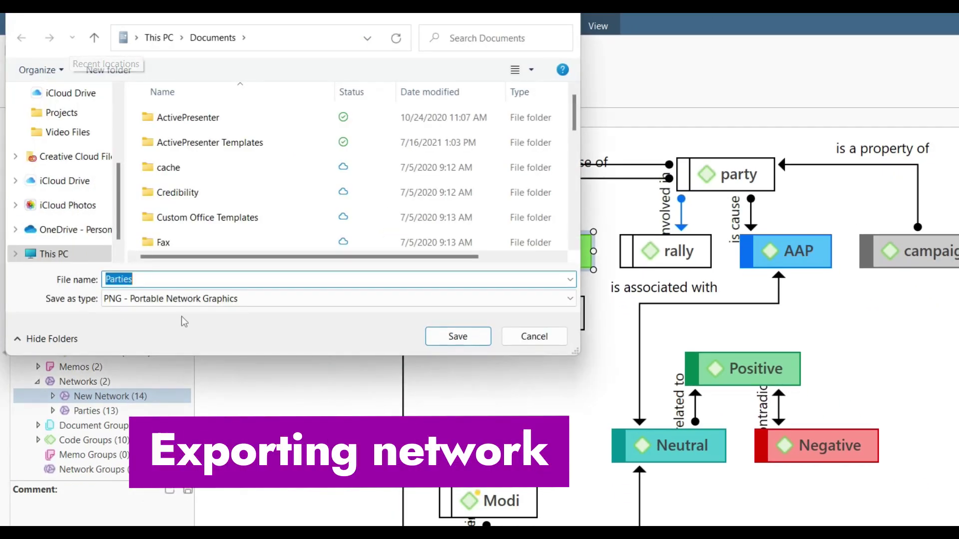
click(571, 300)
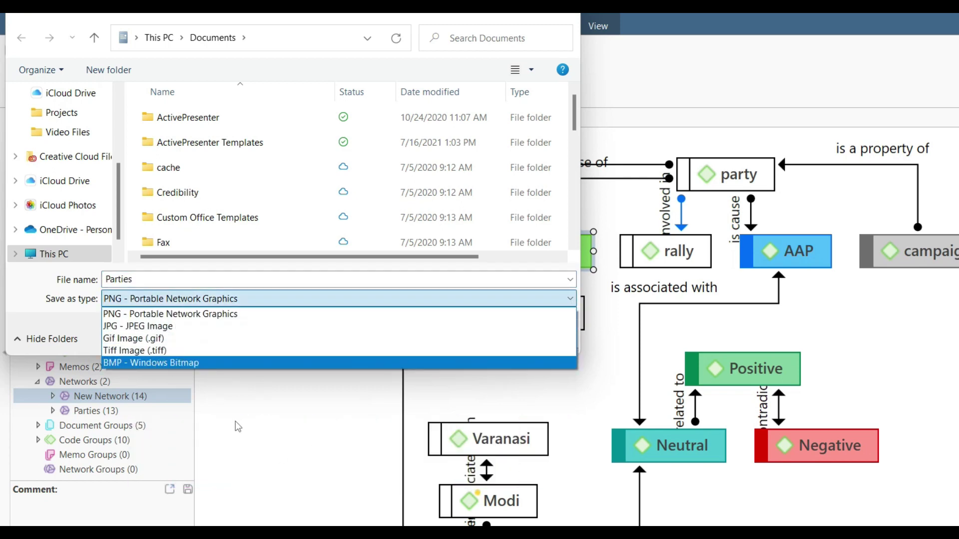
click(246, 439)
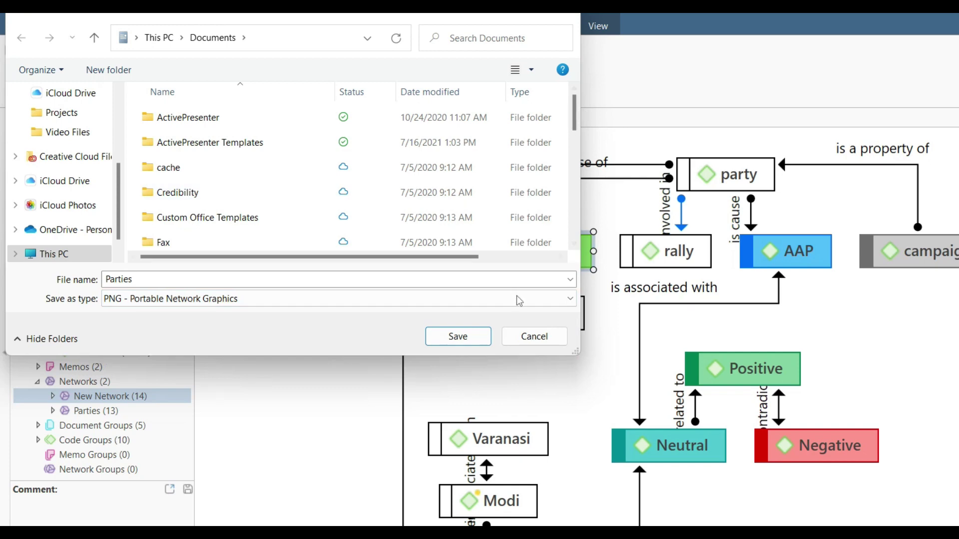
click(537, 341)
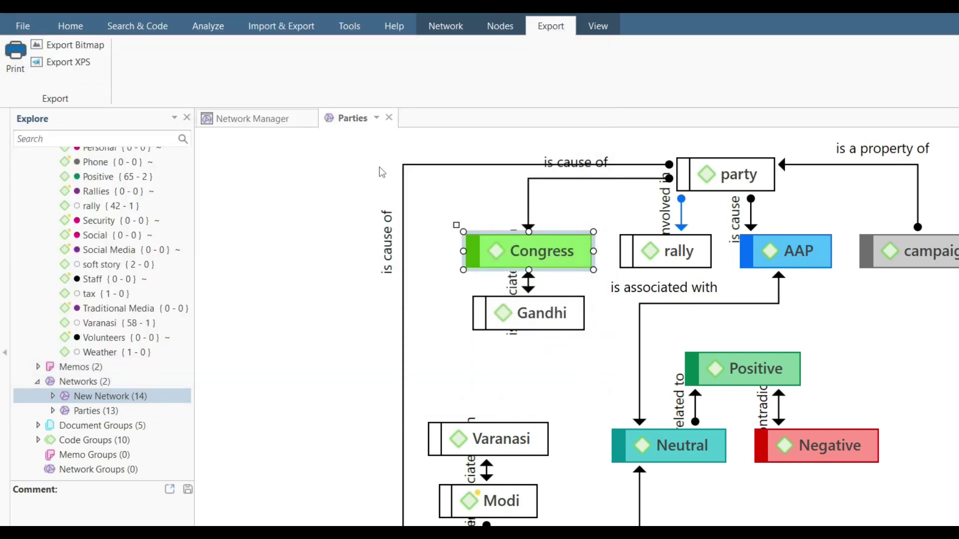
Apply the Radial layout to the Parties network.
click(445, 28)
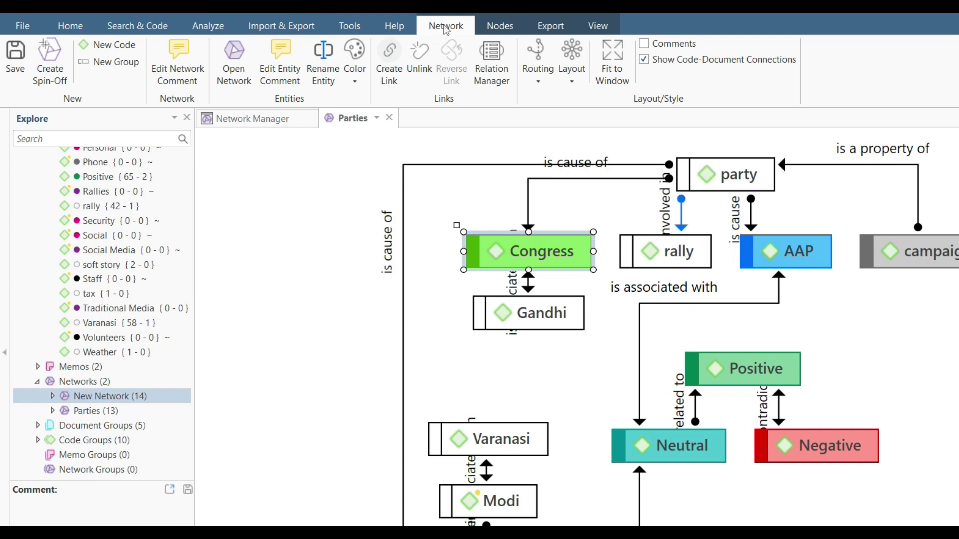
click(582, 81)
mouse_move(606, 203)
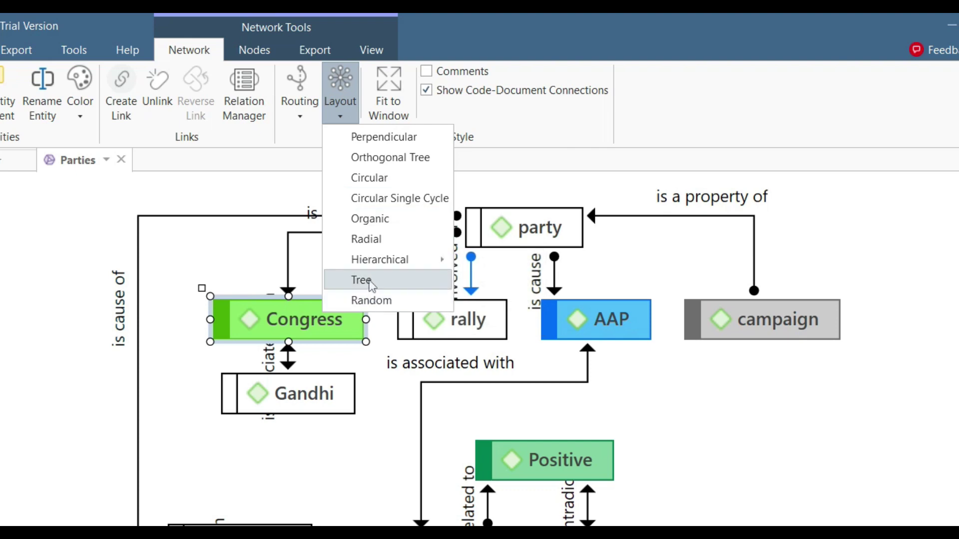
mouse_move(372, 268)
click(366, 239)
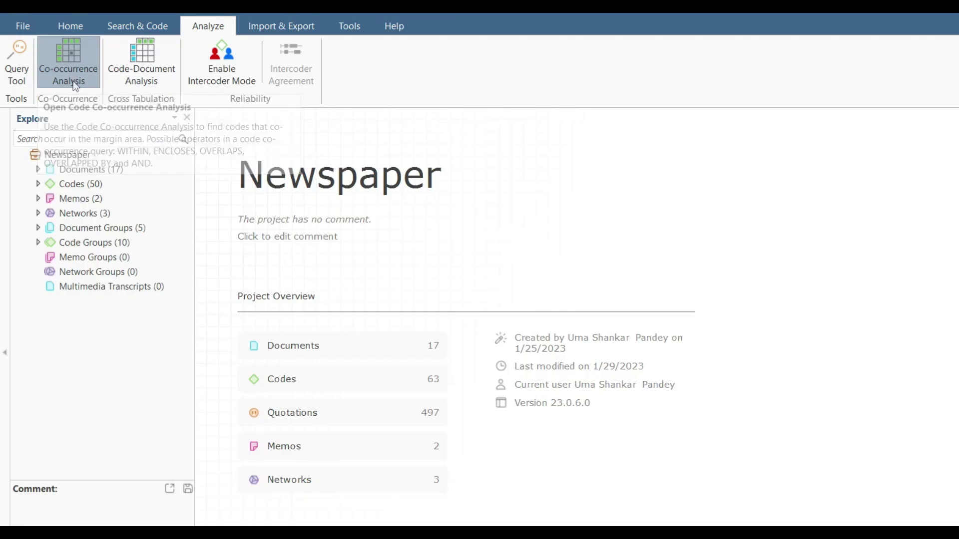
Start a code co-occurrence analysis with AAP, BJP and Congress as the column codes.
click(75, 82)
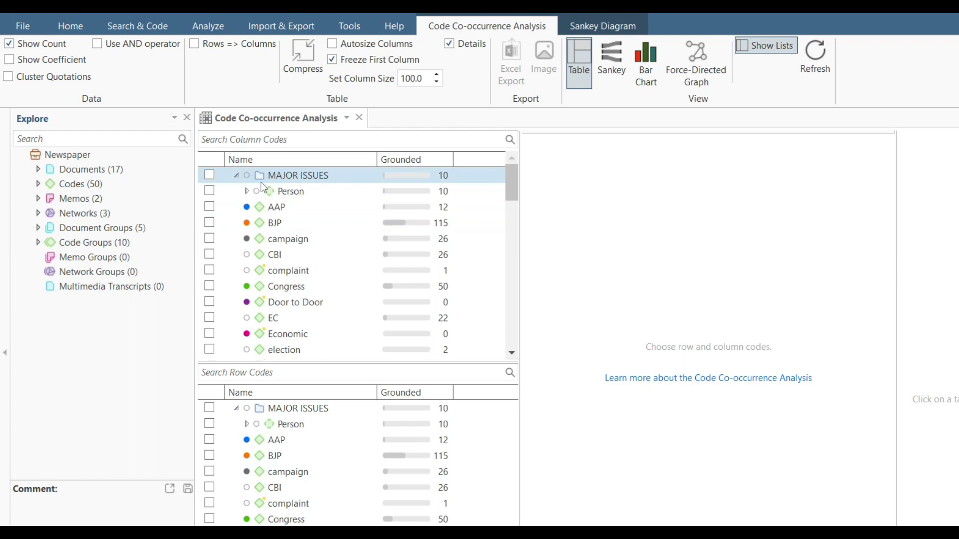
click(214, 206)
click(209, 207)
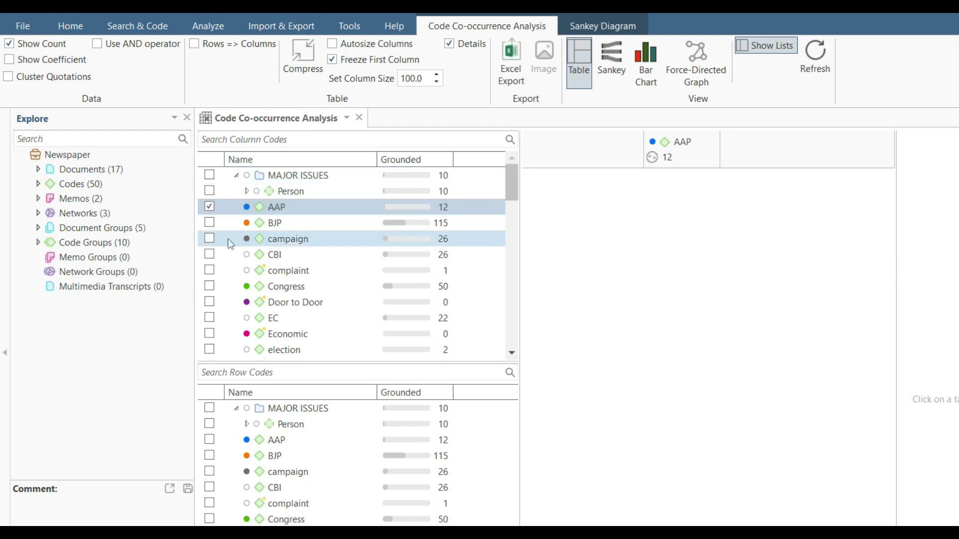
click(209, 222)
click(210, 286)
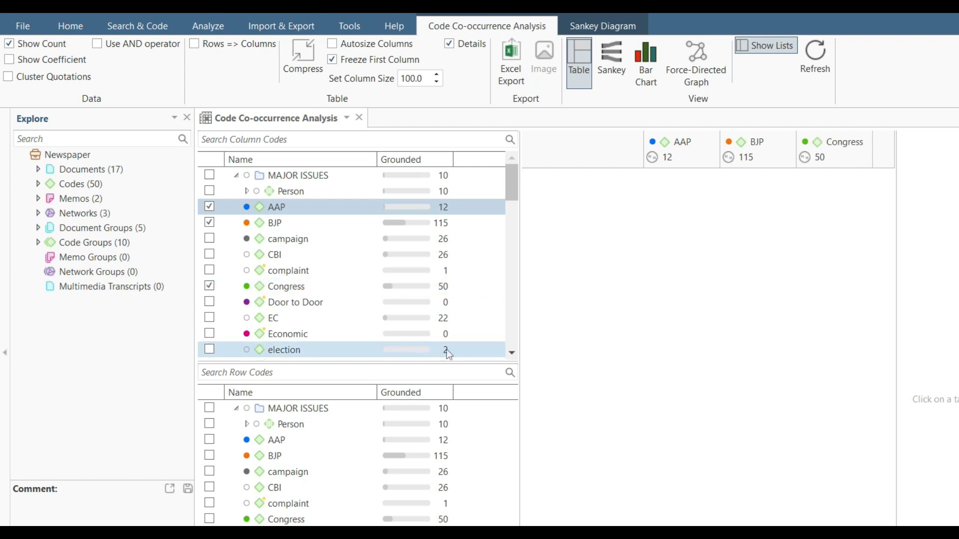
Add Negative, Neutral and Positive as the row codes of the co-occurrence analysis.
scroll(341, 500, down, 3)
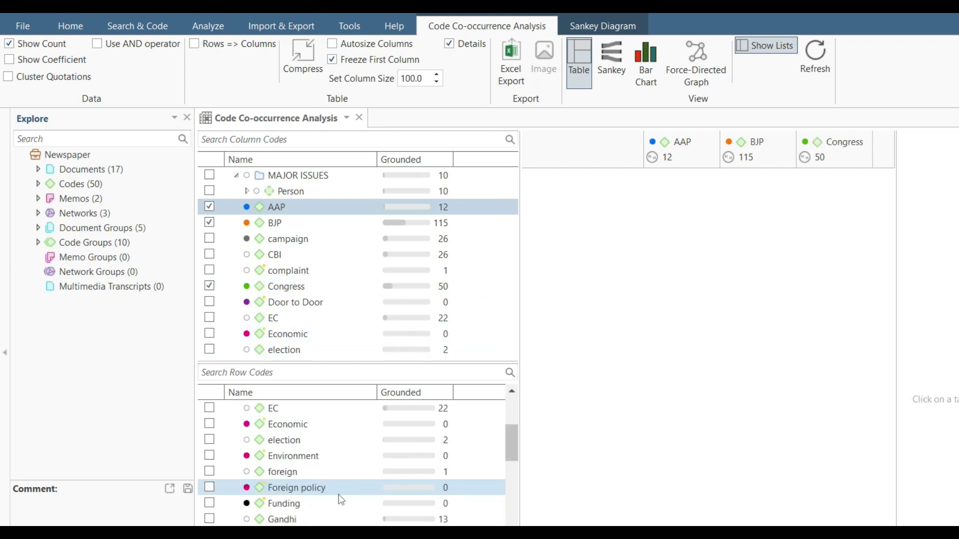
scroll(341, 499, down, 4)
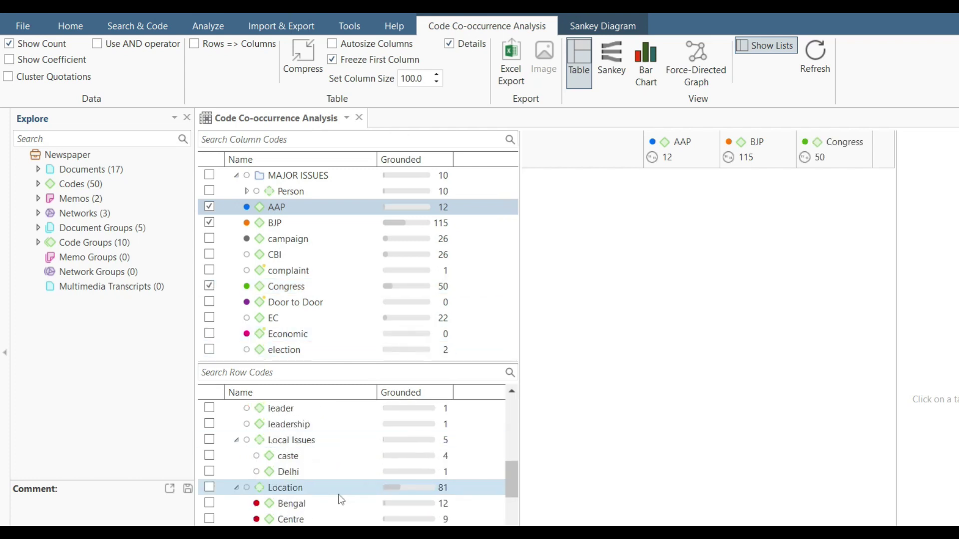
scroll(341, 500, down, 3)
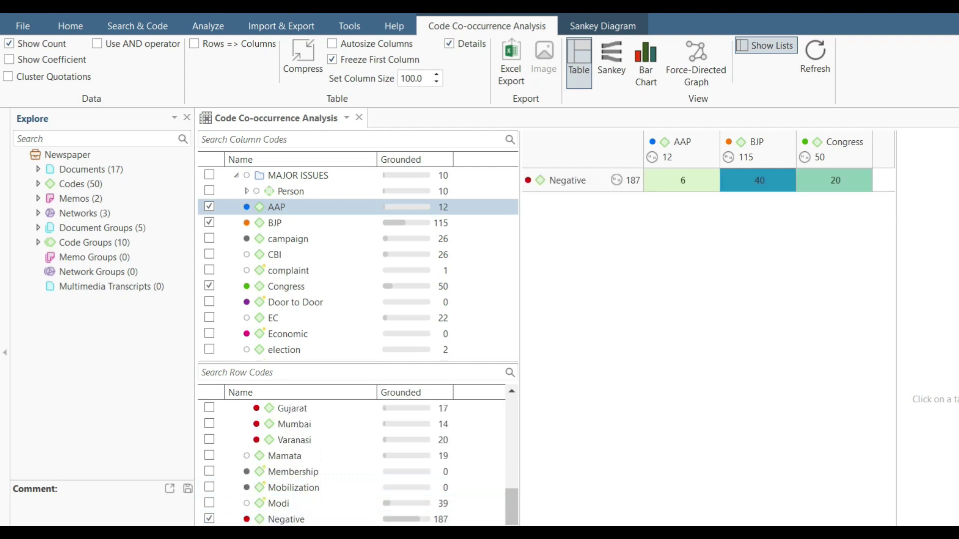
scroll(352, 464, down, 3)
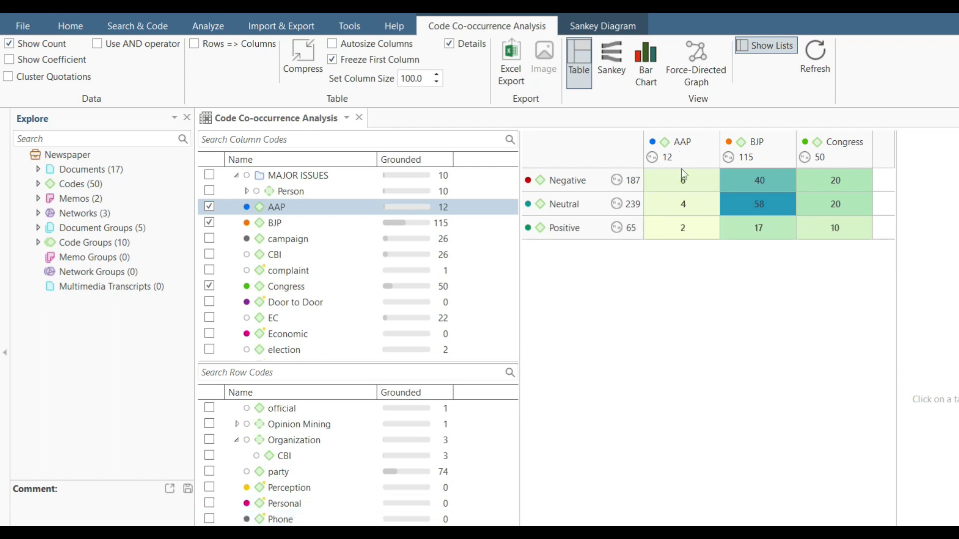
Swap the rows and columns of the co-occurrence table so the parties form the rows.
mouse_move(682, 184)
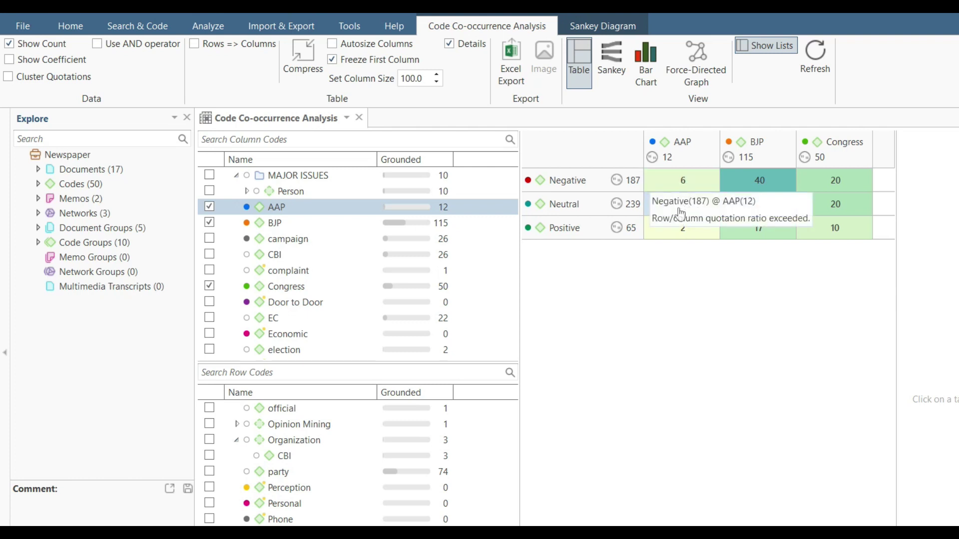
mouse_move(688, 208)
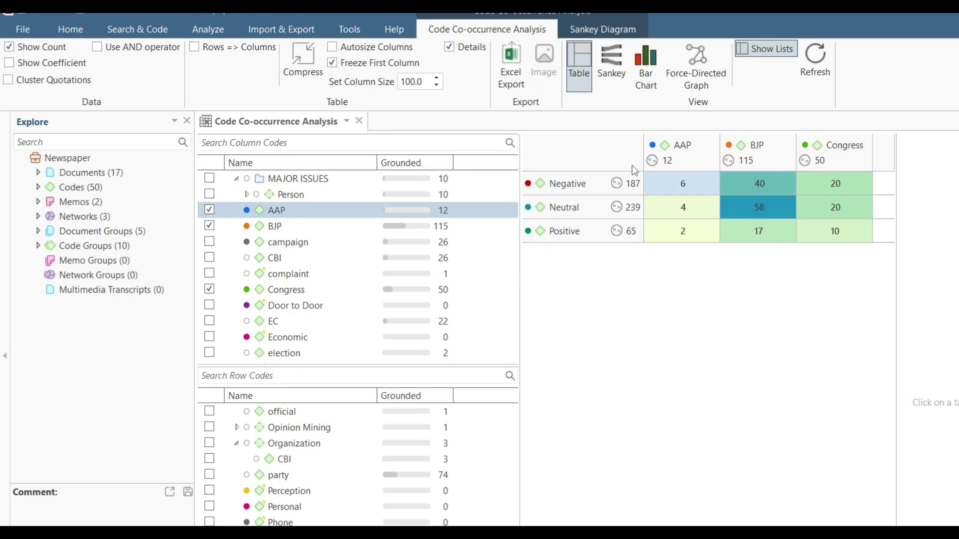
click(195, 47)
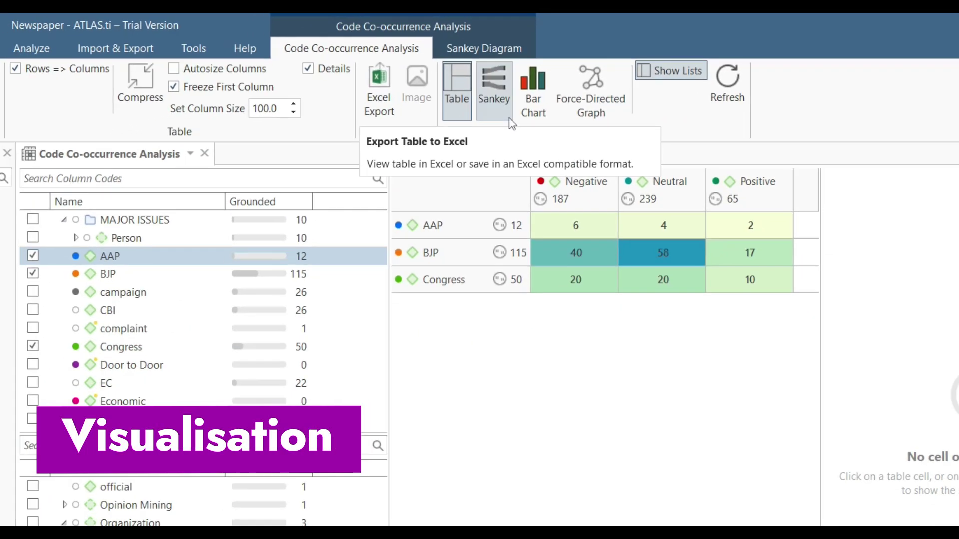
View the party and sentiment co-occurrences as a bar chart and a Sankey diagram, and return to the table.
click(533, 93)
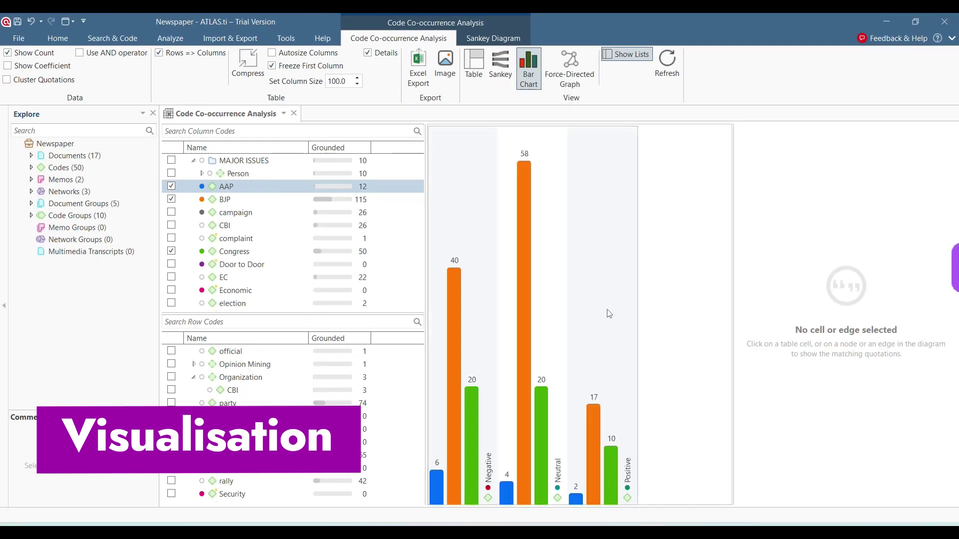
mouse_move(474, 501)
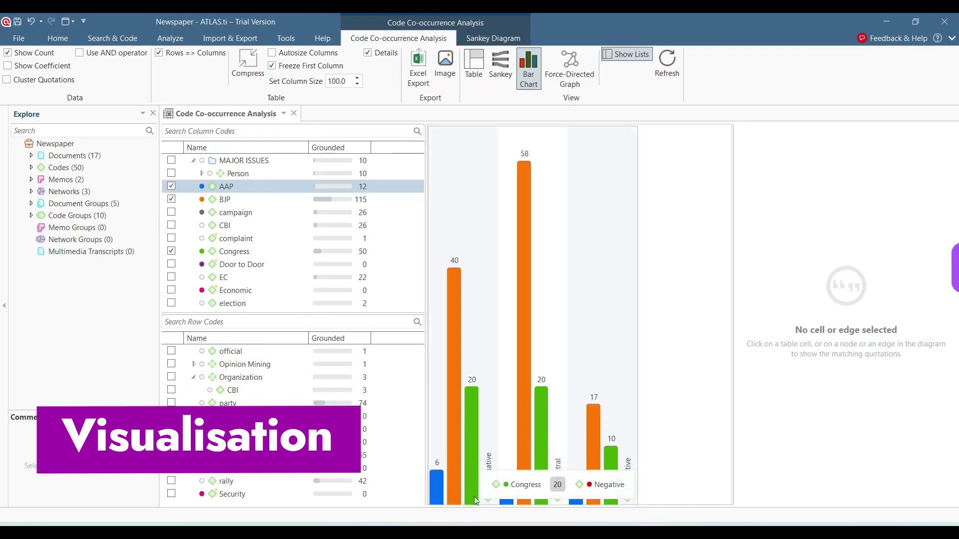
click(500, 74)
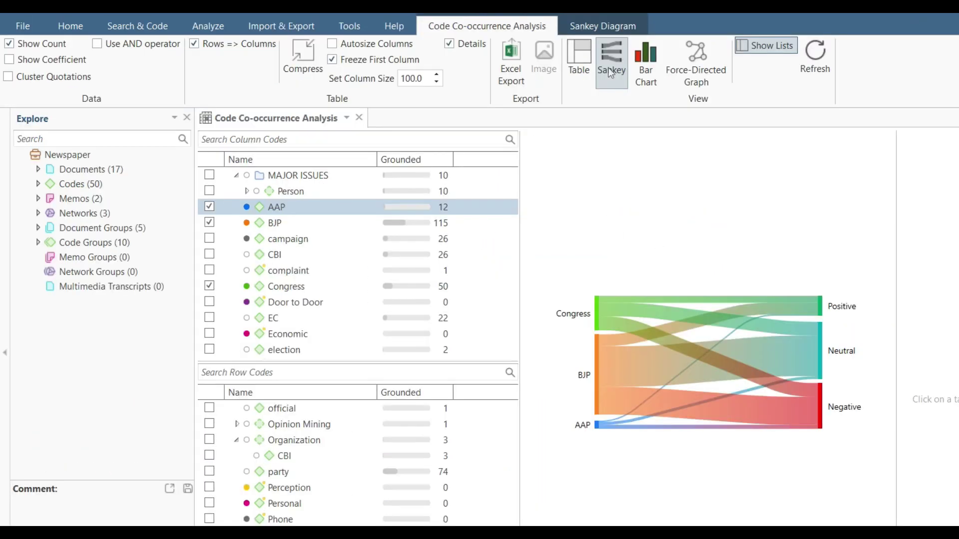
click(586, 68)
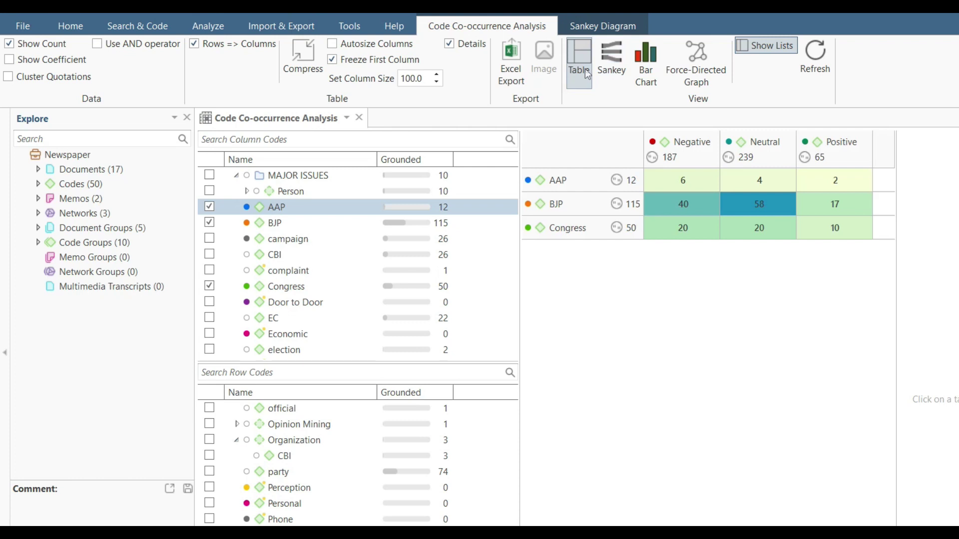
Examine the parties' co-occurrences with the sentiment codes and turn on the table's details.
click(750, 210)
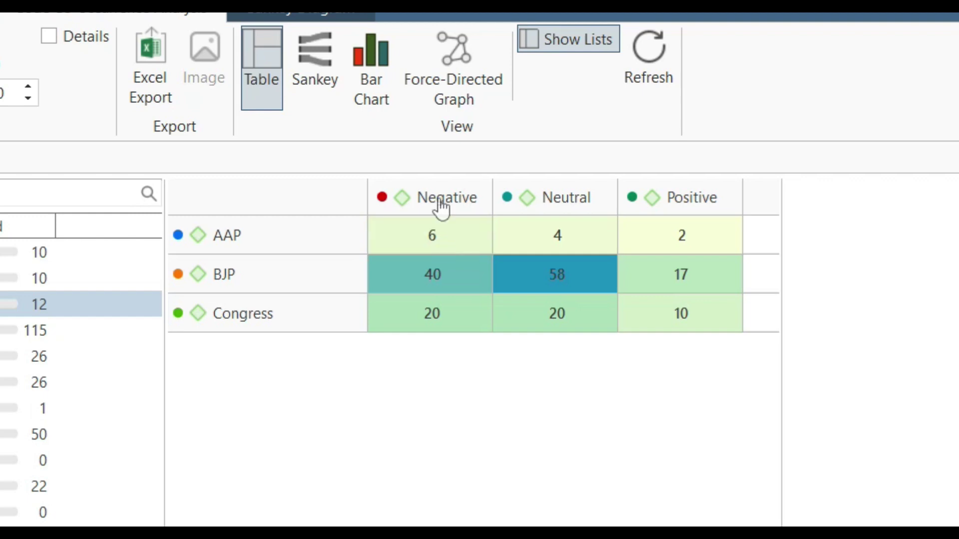
mouse_move(426, 252)
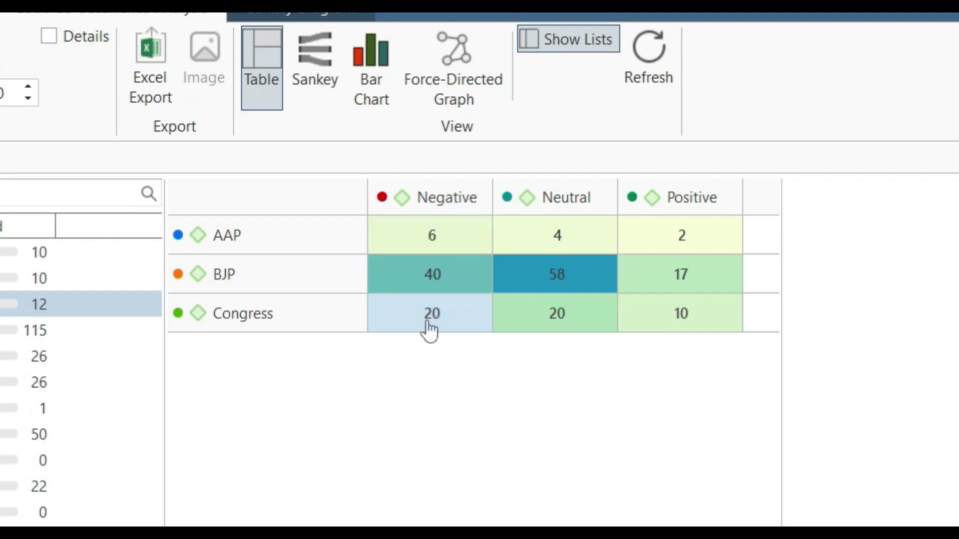
mouse_move(432, 326)
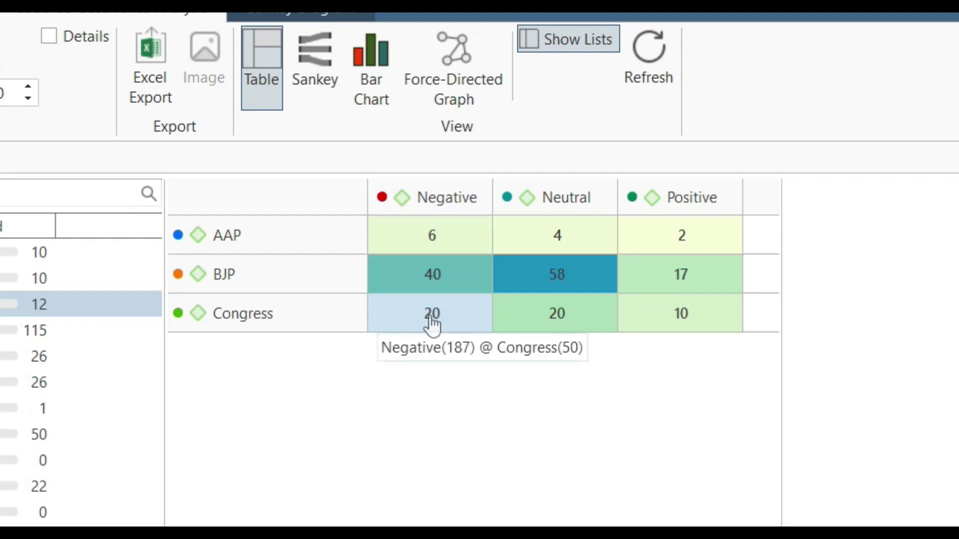
click(48, 38)
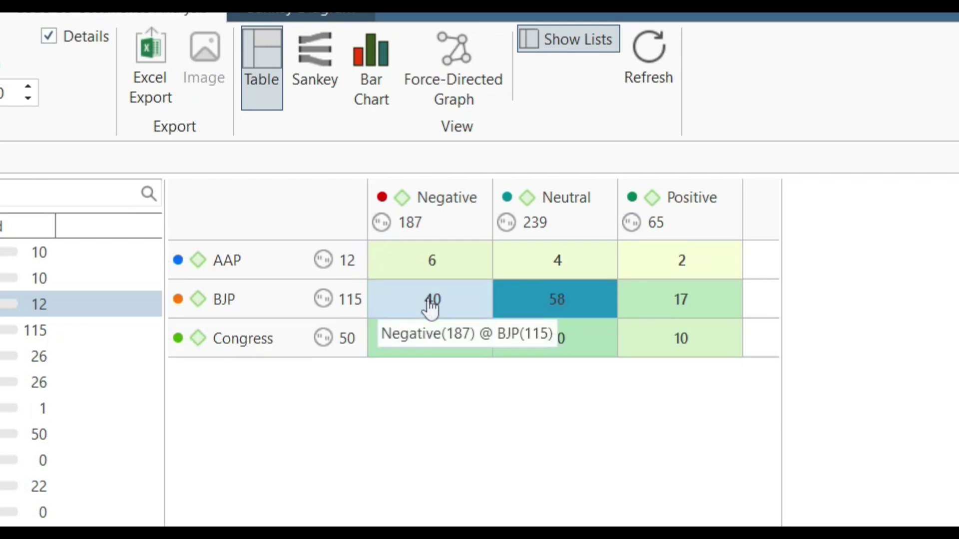
Start a code-document analysis and include the codes AAP, BJP and Congress.
click(221, 31)
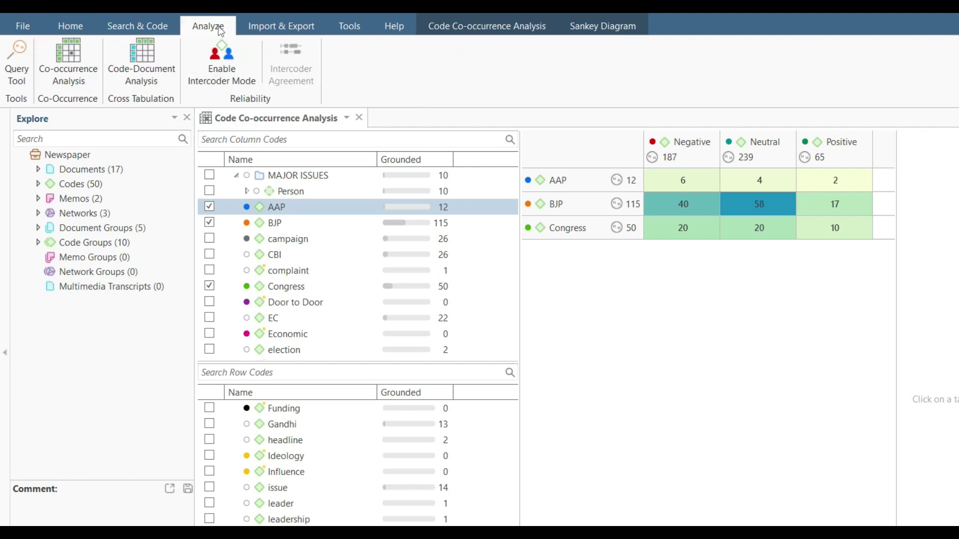
click(141, 74)
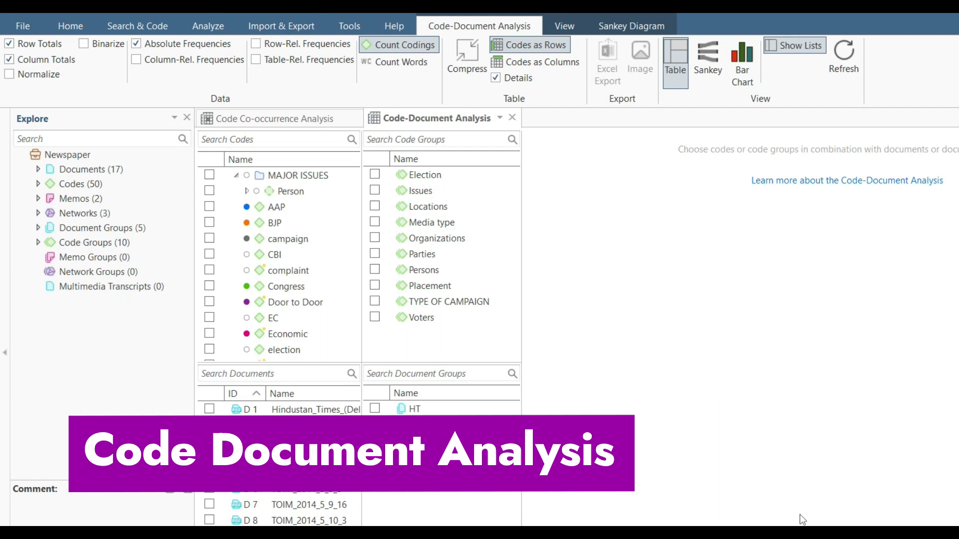
click(210, 206)
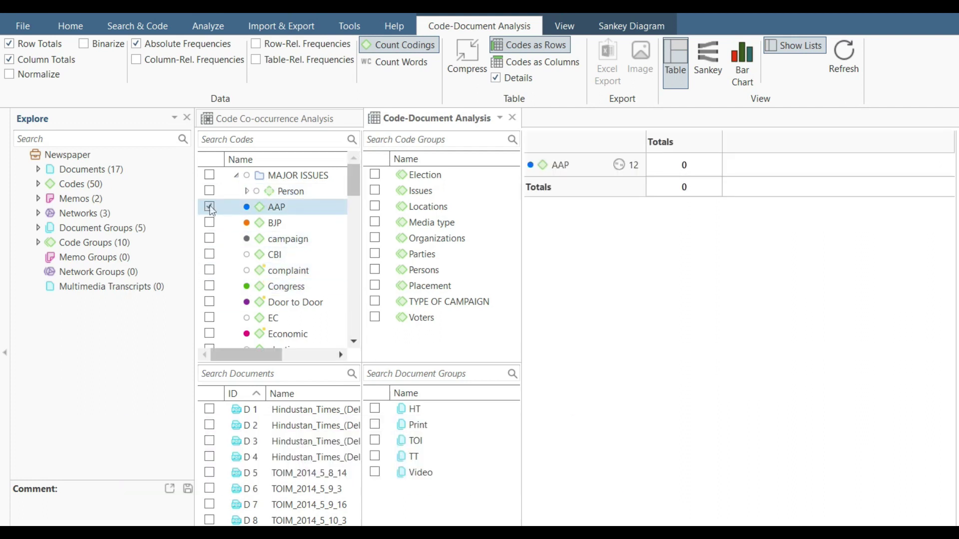
click(209, 223)
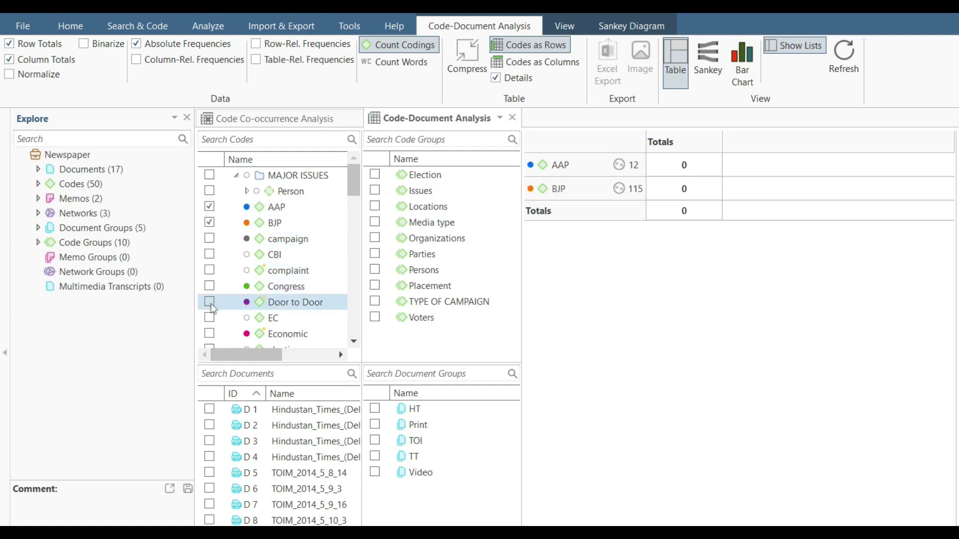
click(209, 287)
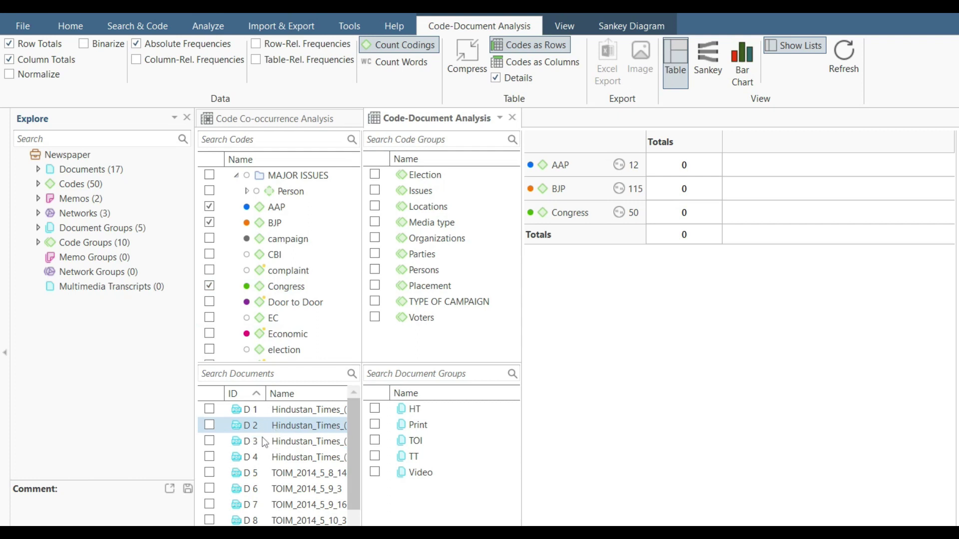
Highlight all documents in the list and include the HT and TOI document groups in the code-document analysis.
click(301, 411)
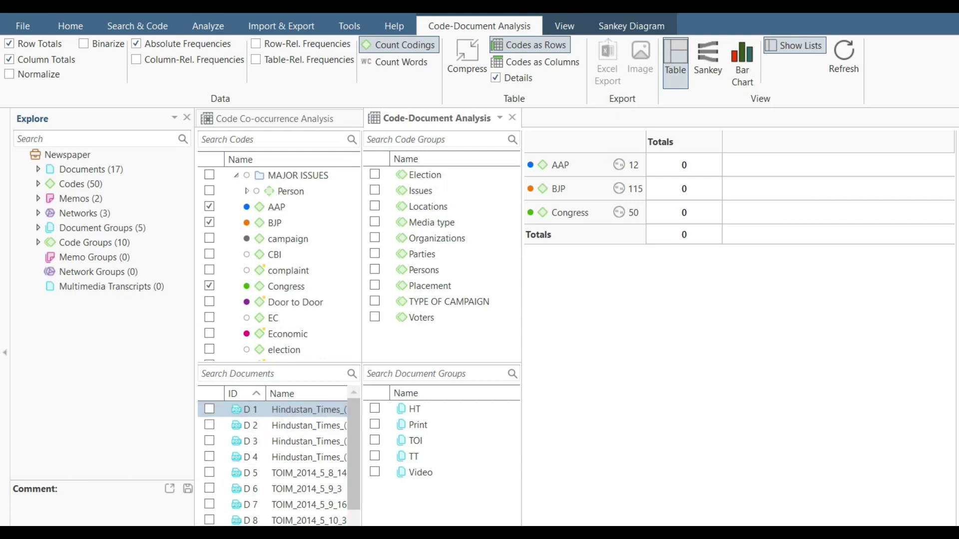
key(ctrl+a)
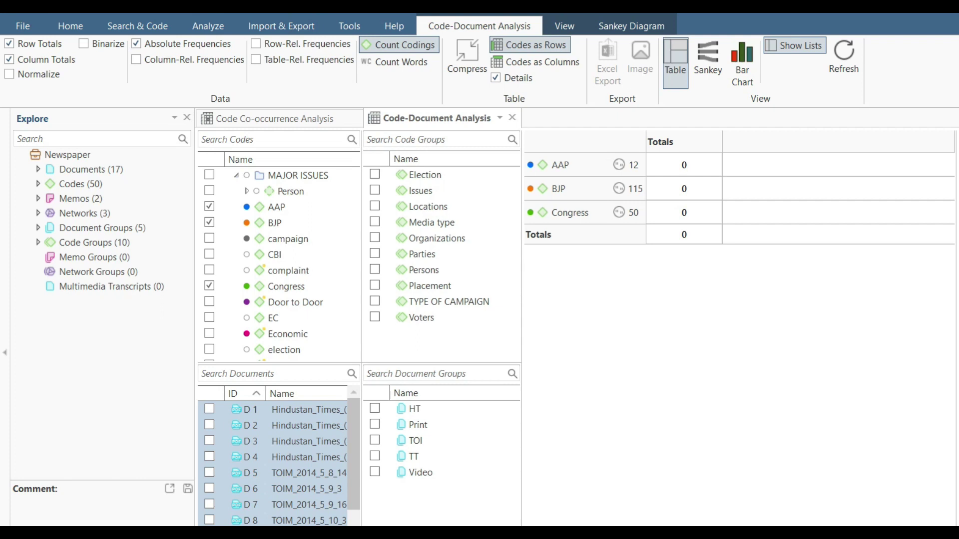
click(375, 409)
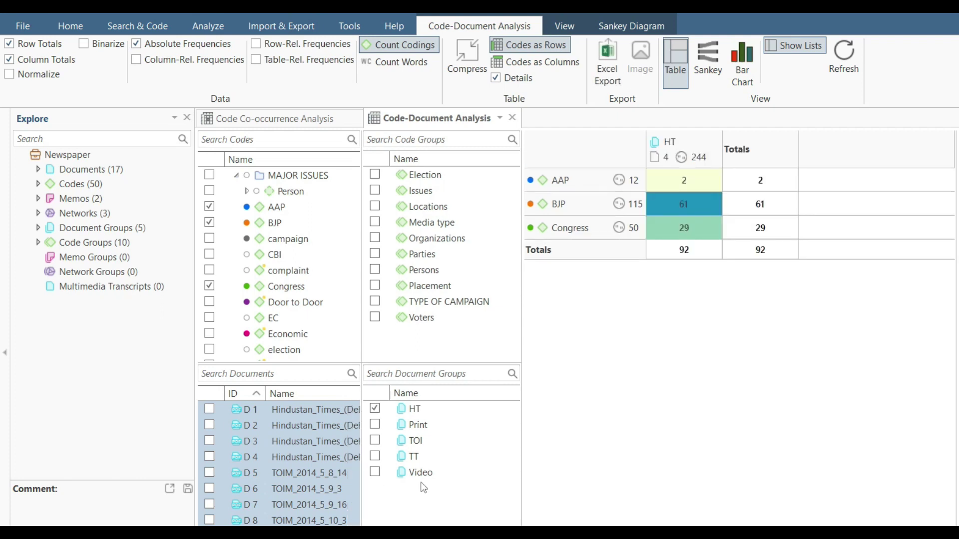
click(373, 442)
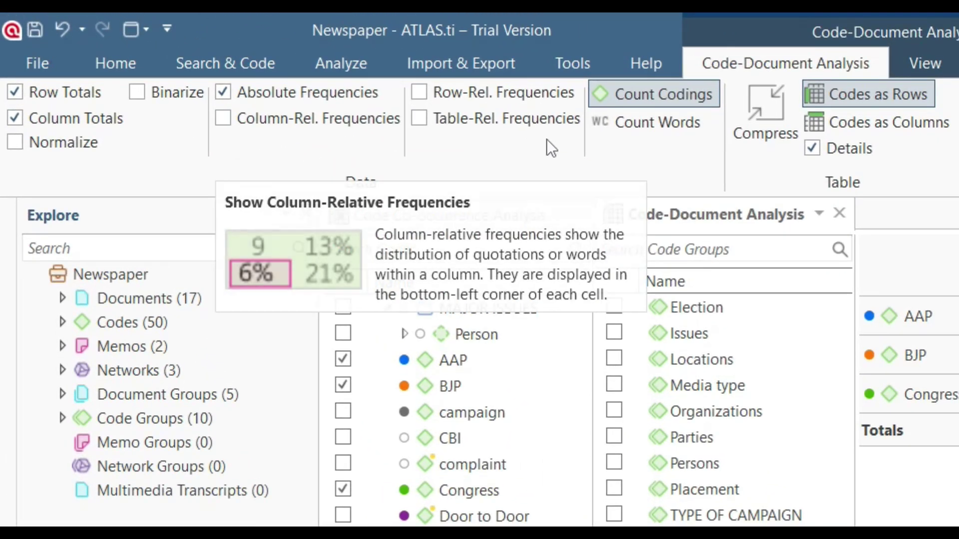
Arrange the table with codes as columns and no totals, normalize it, and show table-relative instead of absolute frequencies.
click(915, 128)
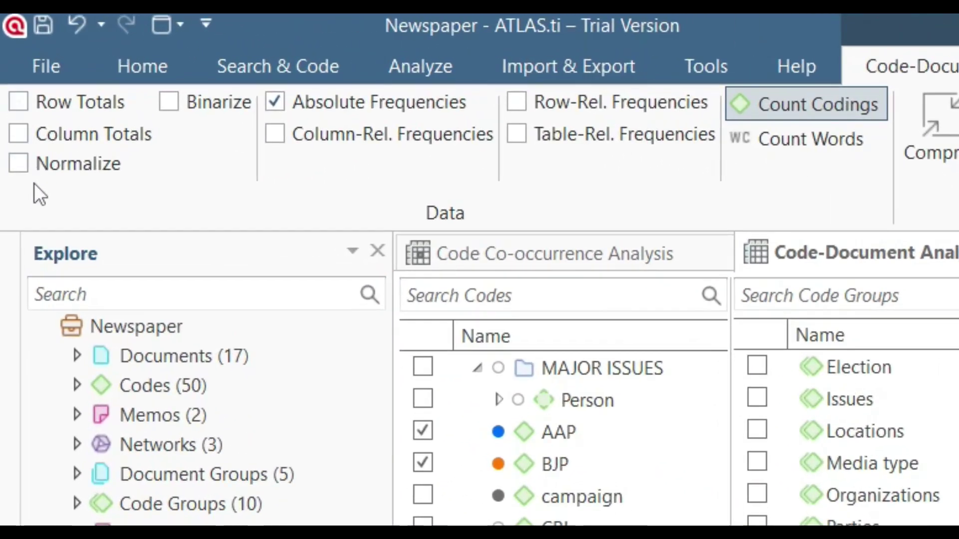
click(18, 163)
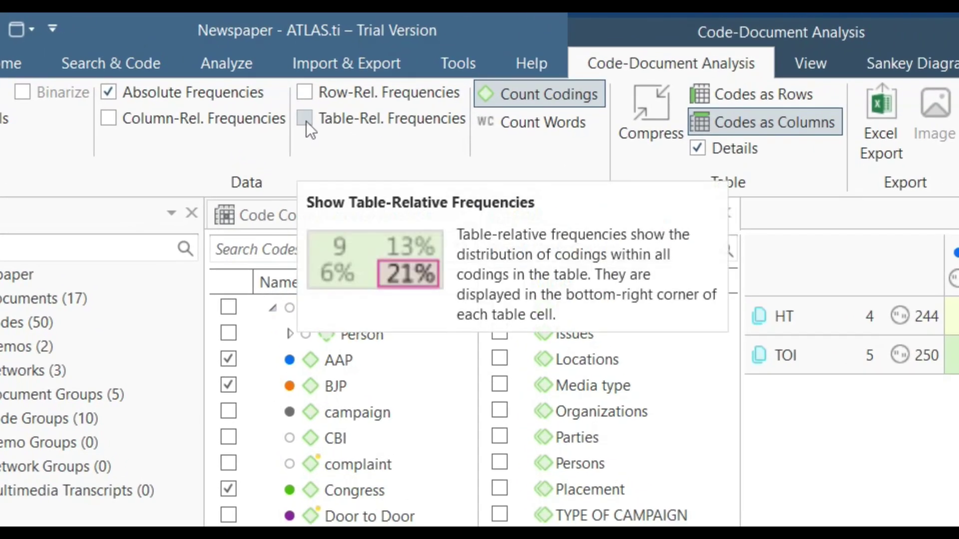
click(306, 120)
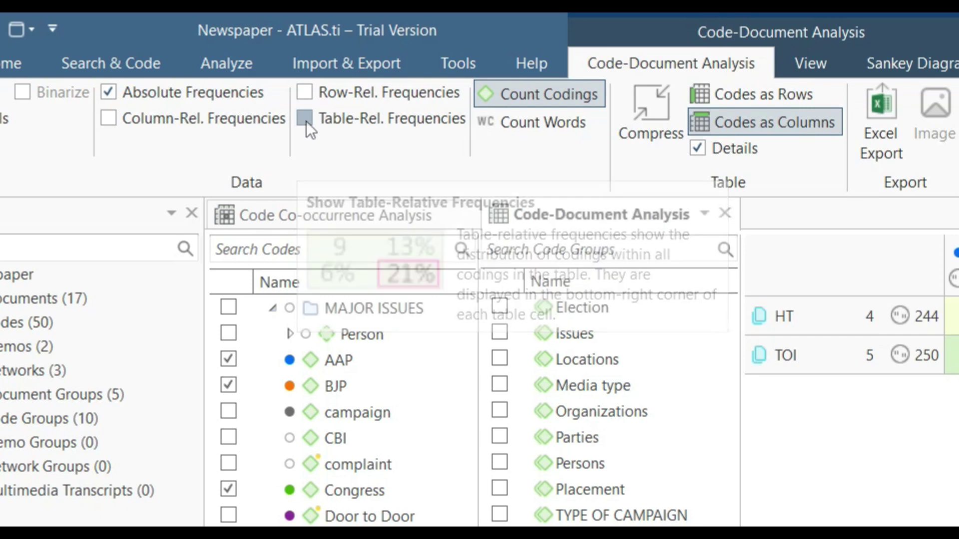
click(116, 93)
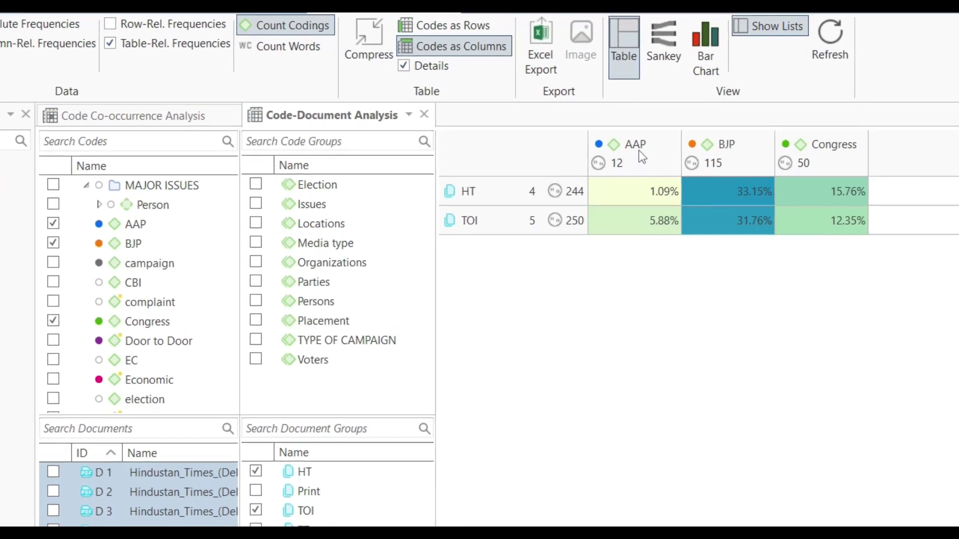
Compare the table-relative frequencies of AAP, BJP and Congress between the HT and TOI document groups.
mouse_move(592, 202)
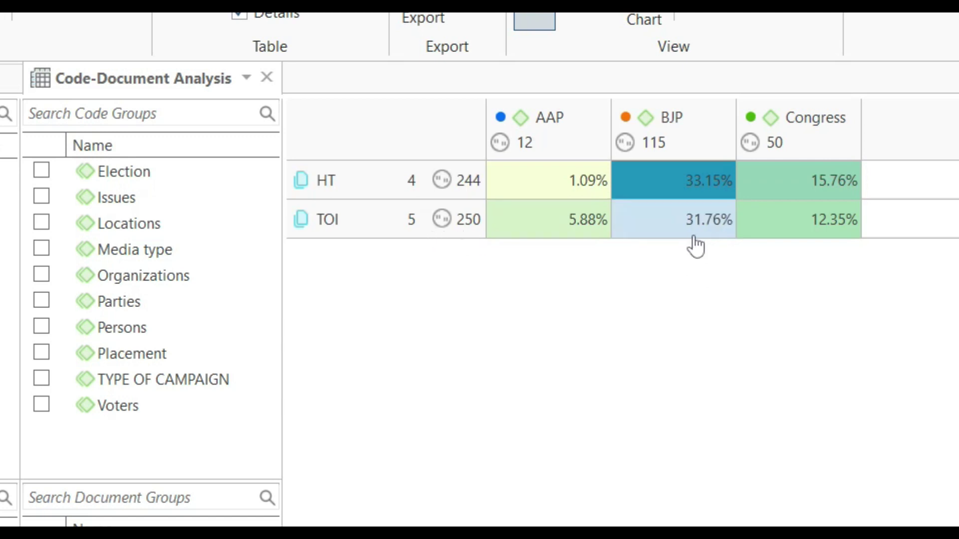
mouse_move(697, 245)
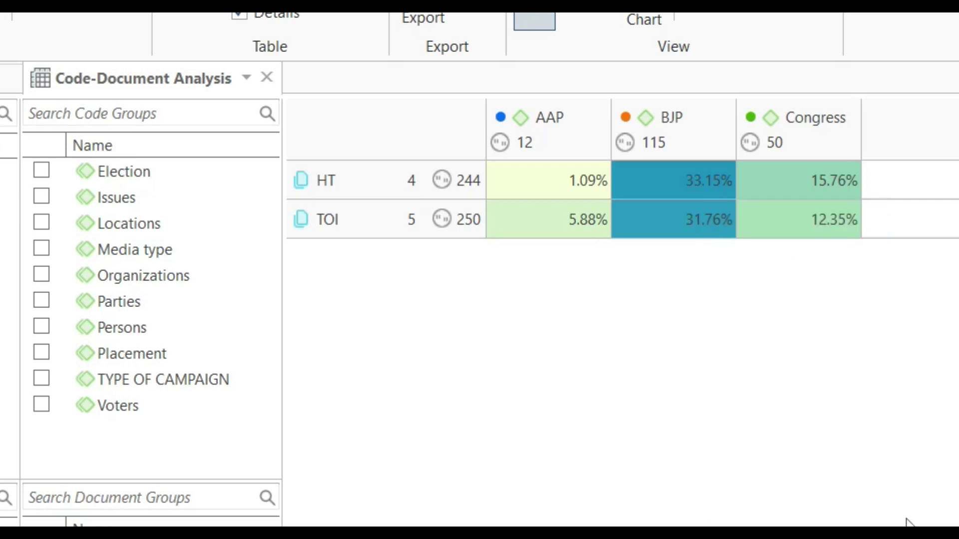
mouse_move(831, 241)
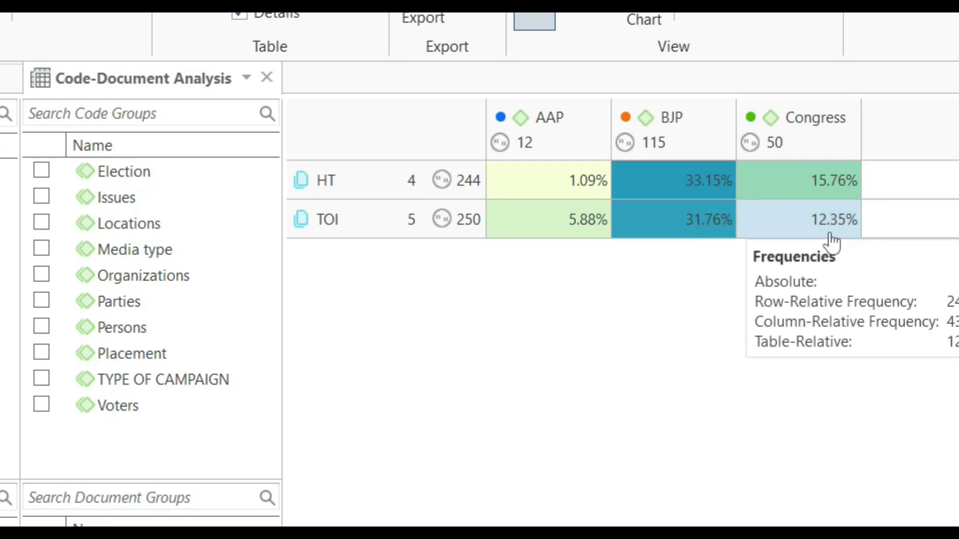
mouse_move(847, 186)
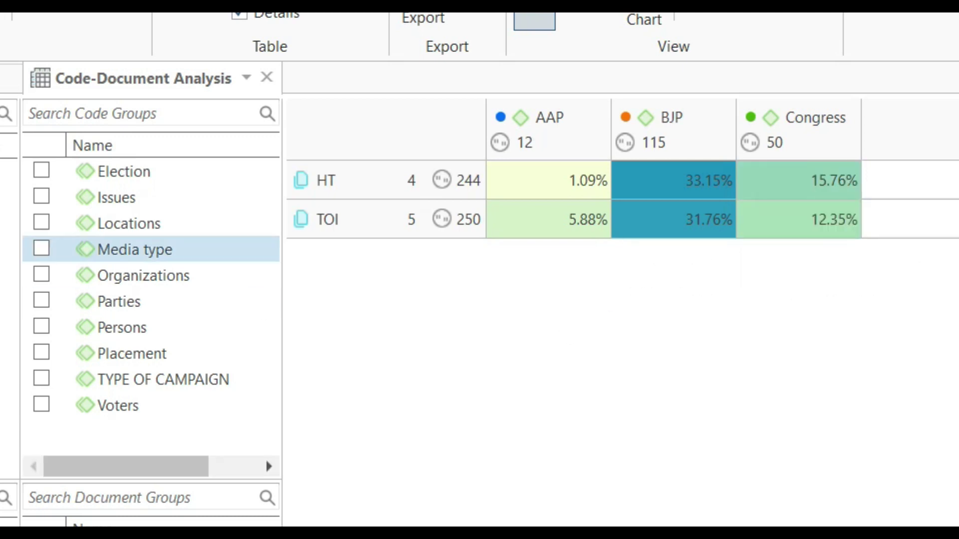
Replace the party codes in the code-document analysis with the sentiment codes Negative, Neutral and Positive.
scroll(8, 250, down, 3)
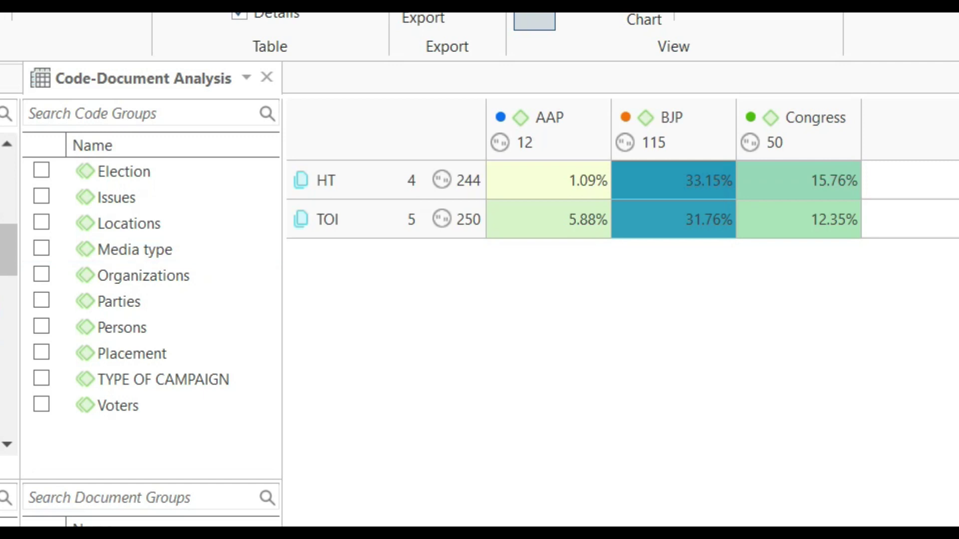
scroll(9, 280, down, 3)
scroll(8, 304, down, 3)
scroll(9, 350, up, 5)
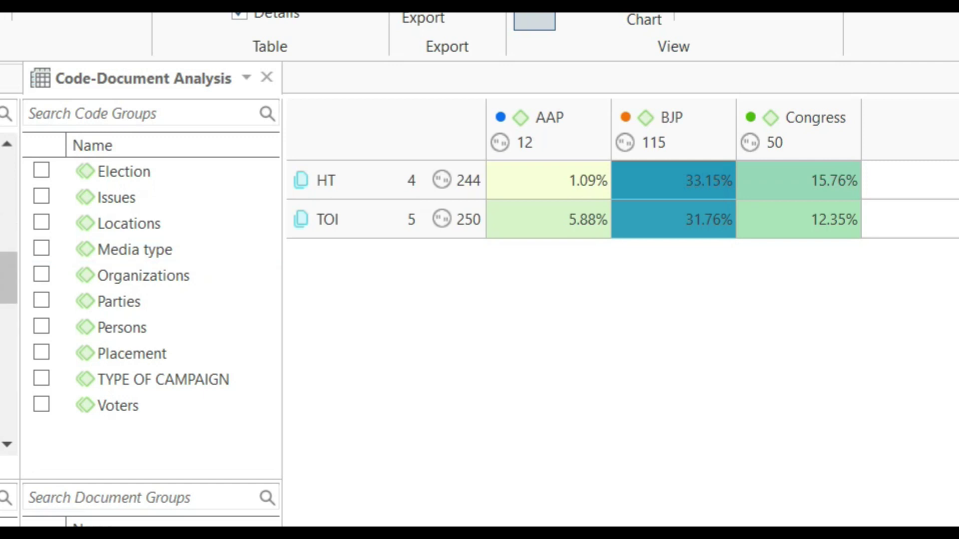
scroll(8, 350, down, 3)
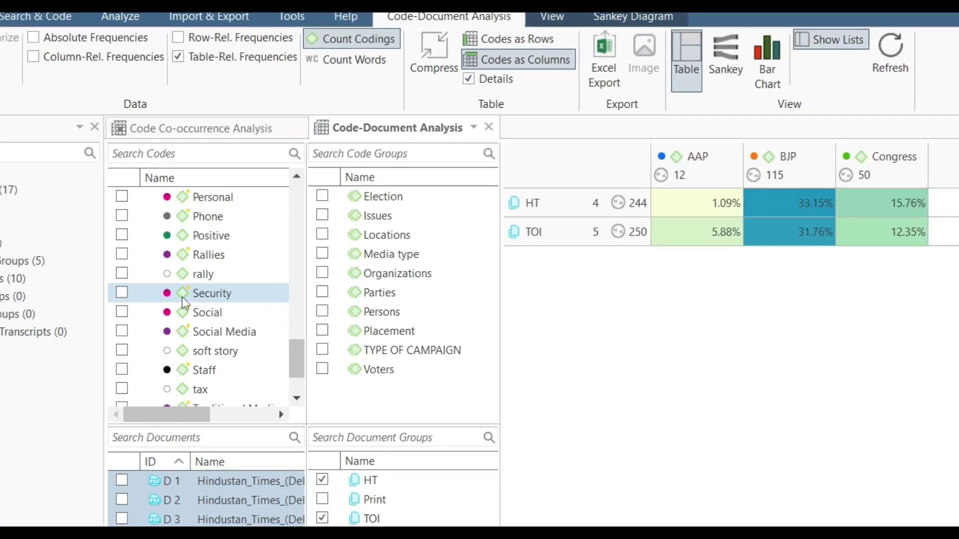
scroll(172, 297, down, 2)
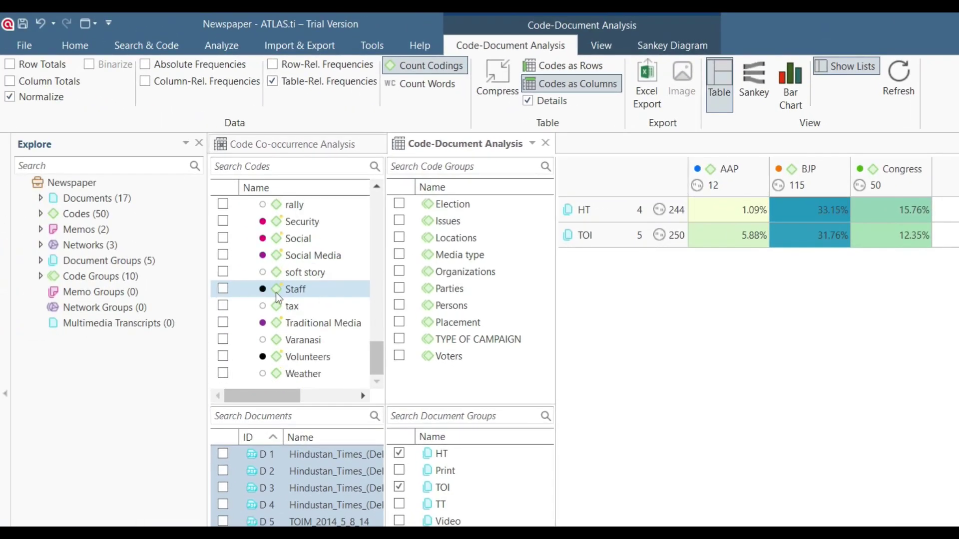
scroll(275, 292, up, 3)
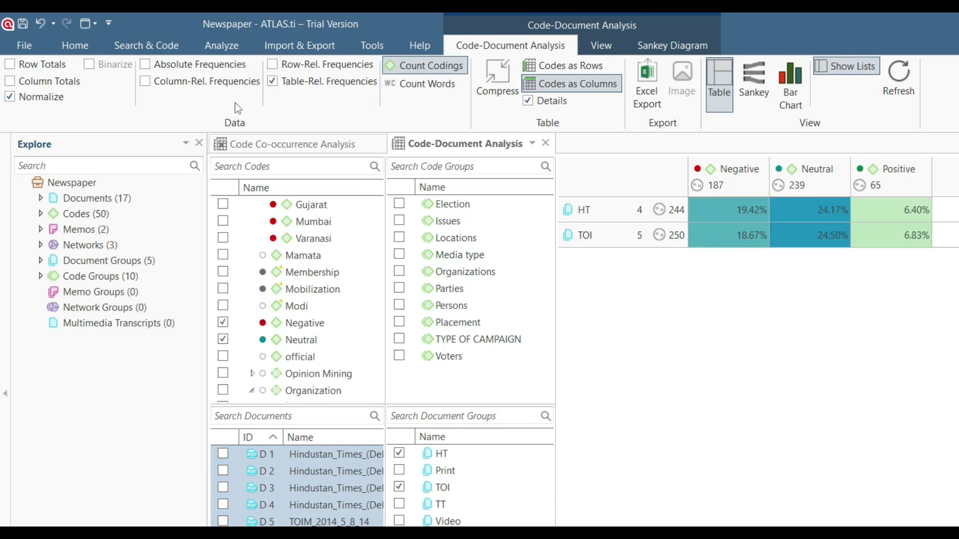
Compare the sentiment codes across HT and TOI by column-relative and by row-relative frequencies instead of table-relative ones.
click(145, 81)
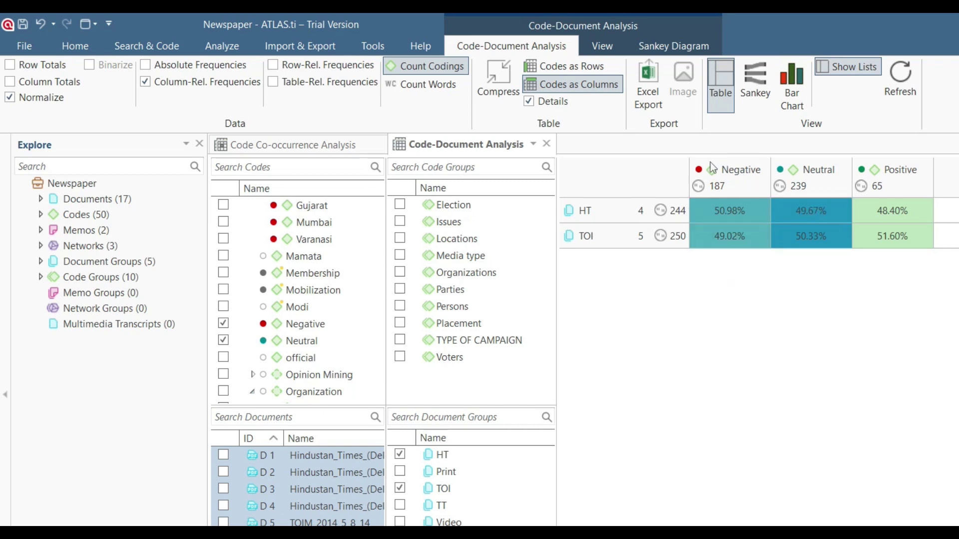
mouse_move(739, 214)
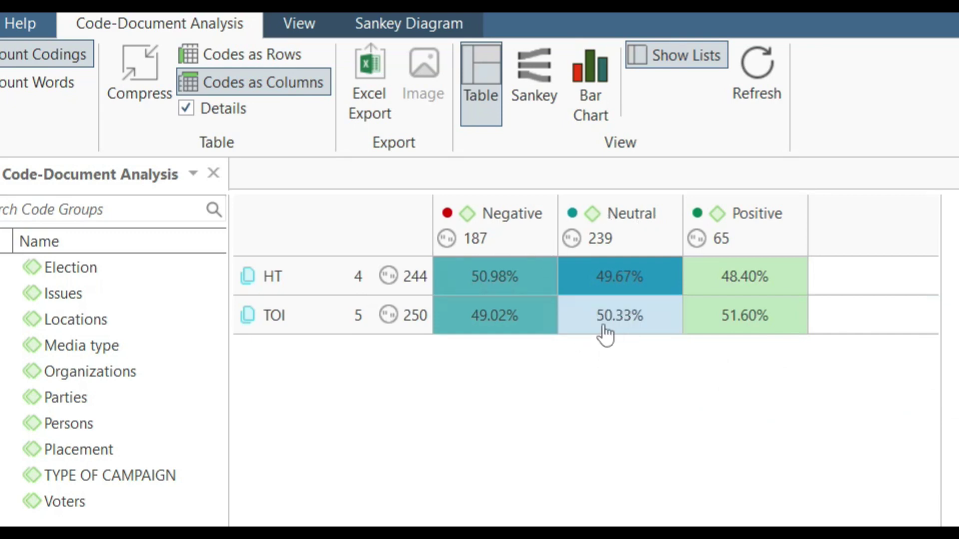
mouse_move(609, 323)
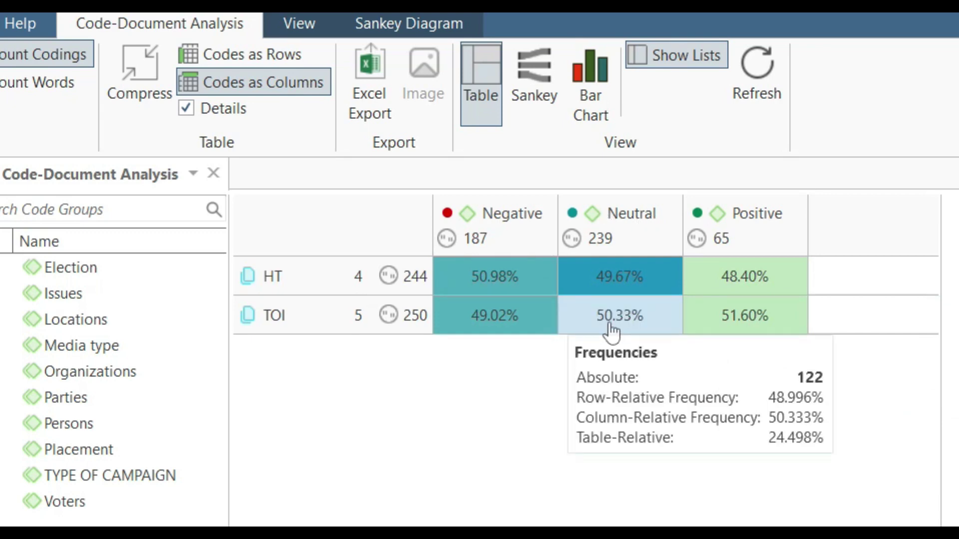
mouse_move(754, 327)
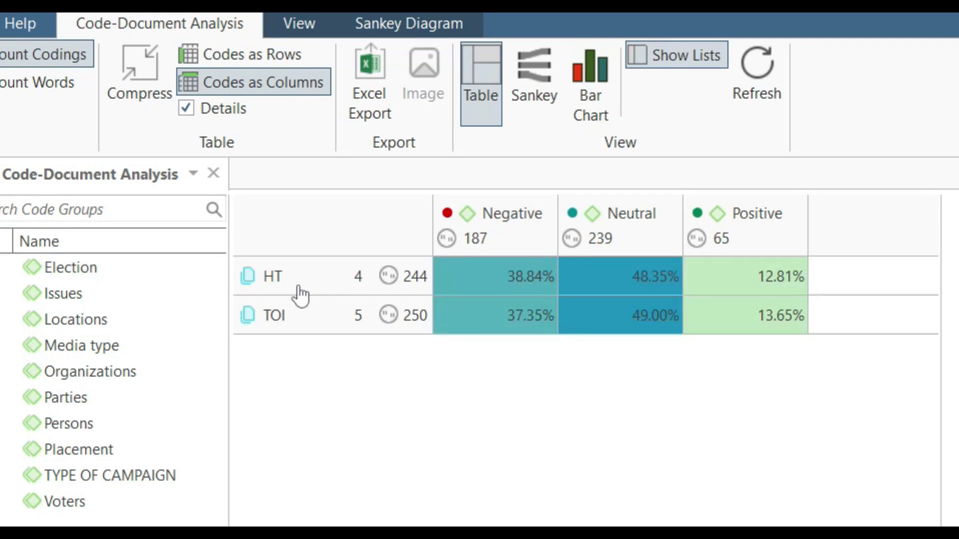
mouse_move(635, 283)
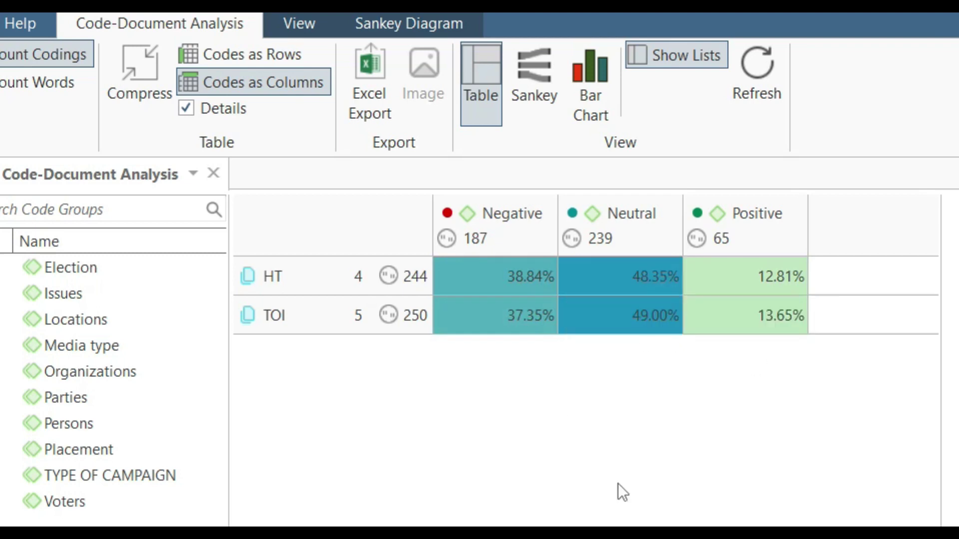